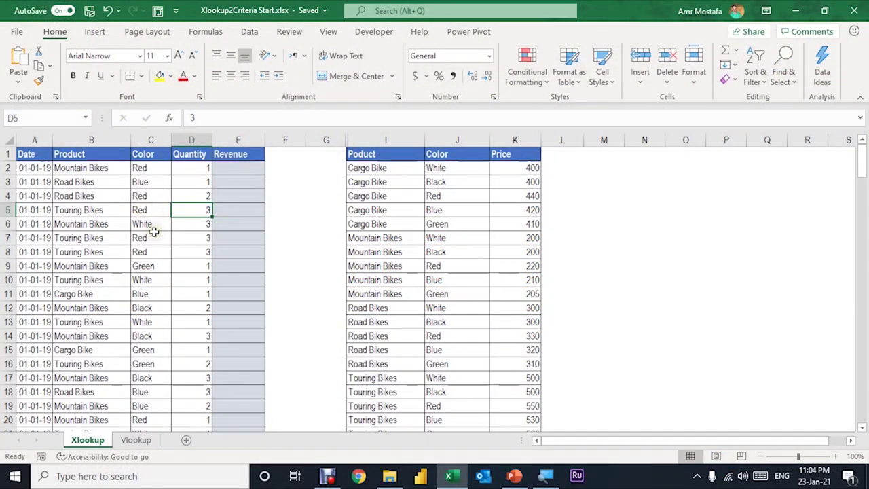
# Review the sales table's columns from Date to Revenue, and the product, color and price columns of the price table.
pyautogui.click(42, 169)
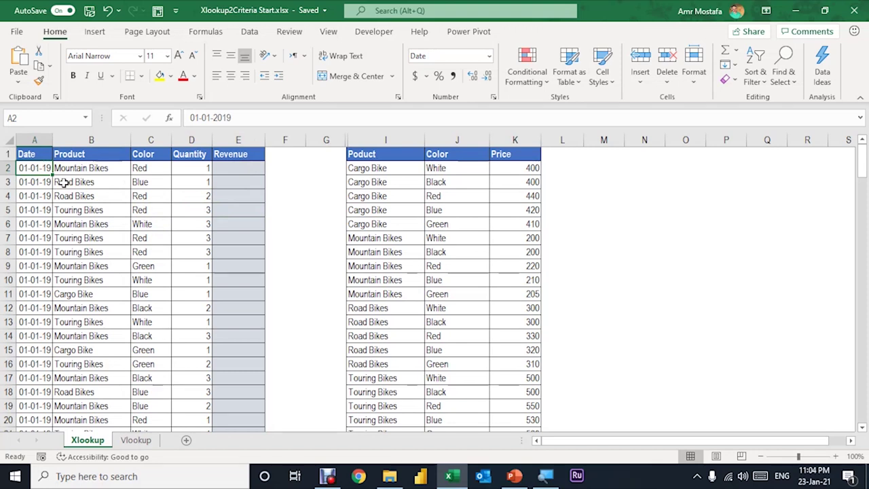
pyautogui.press('Right')
pyautogui.press('Right')
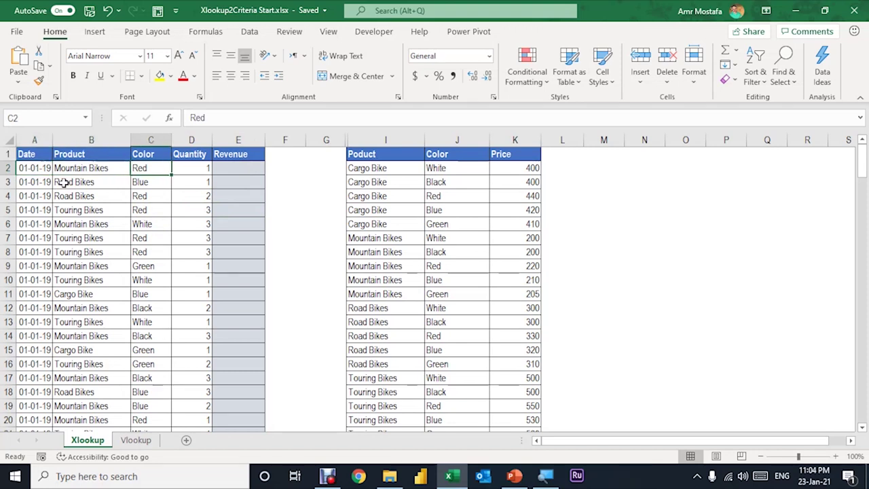
pyautogui.press('Right')
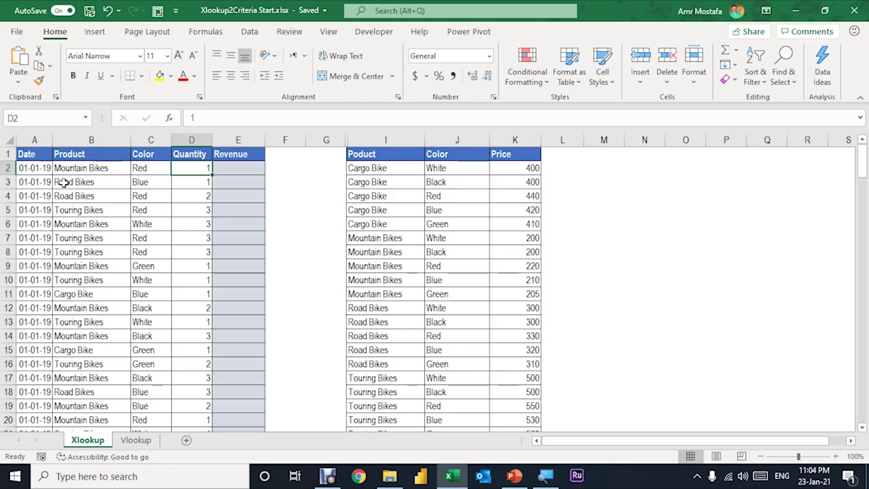
pyautogui.press('Right')
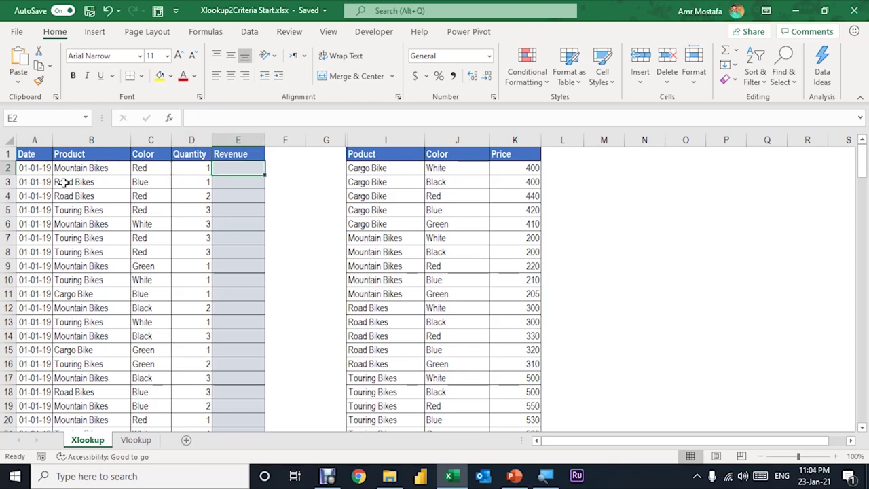
pyautogui.press('Right')
pyautogui.press('Right')
pyautogui.press('Right')
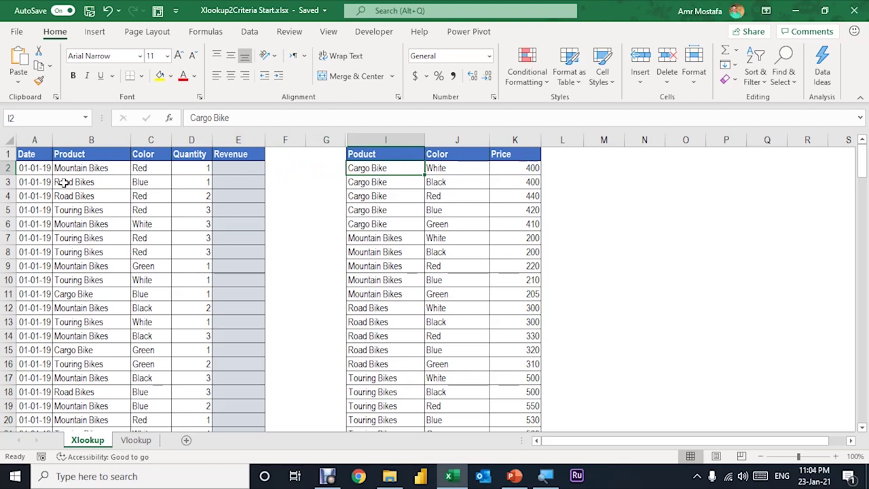
pyautogui.press('Right')
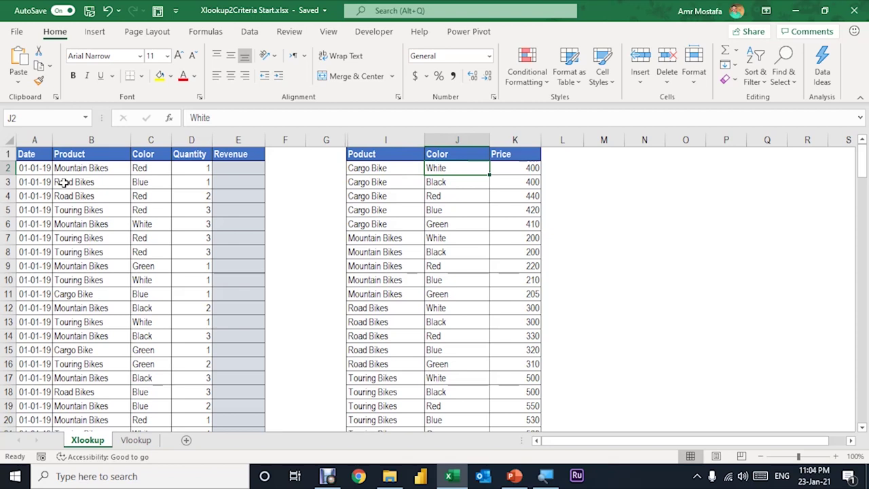
pyautogui.press('Left')
pyautogui.press('Right')
pyautogui.press('Down')
pyautogui.press('Down')
pyautogui.press('Down')
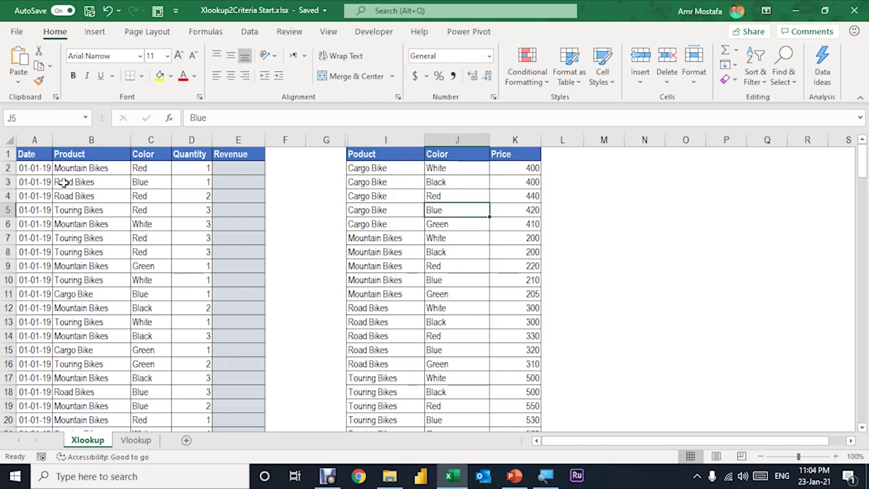
pyautogui.press('Right')
pyautogui.press('Up')
pyautogui.press('Up')
pyautogui.press('Up')
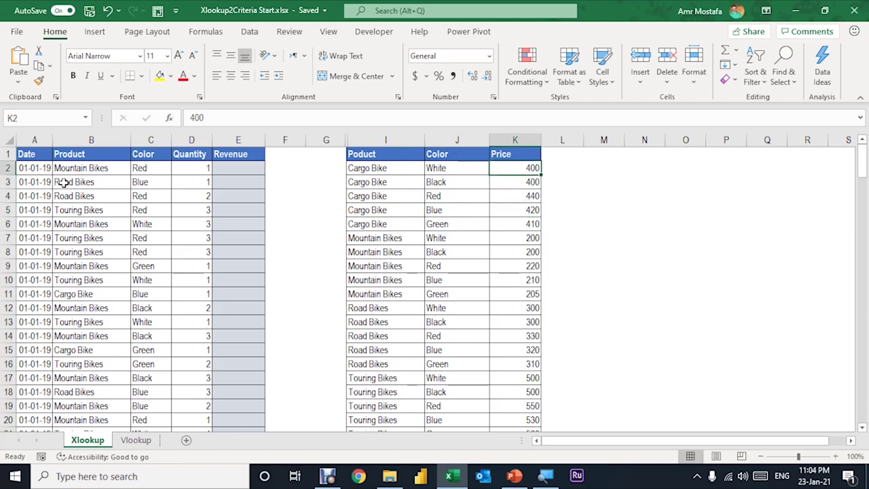
pyautogui.press('Down')
pyautogui.press('Down')
pyautogui.press('Down')
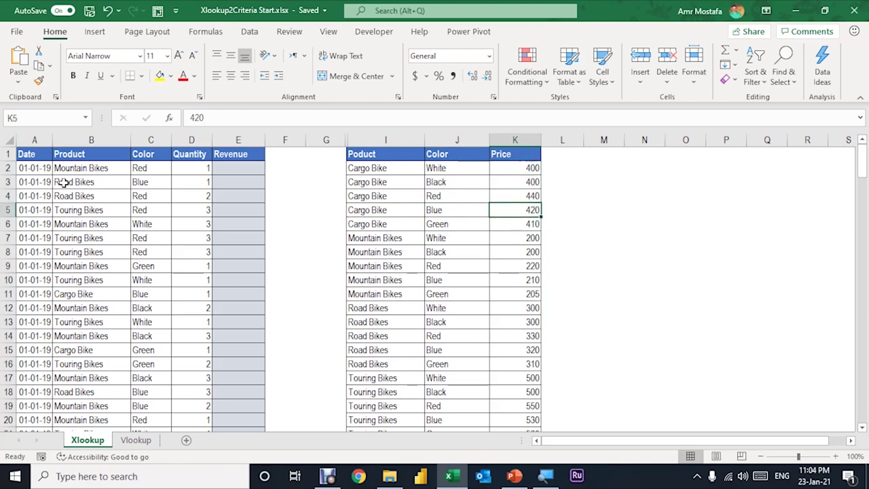
# Start an XLOOKUP formula in the first Revenue cell, E2.
pyautogui.press('Left')
pyautogui.press('Left')
pyautogui.press('Left')
pyautogui.press('Left')
pyautogui.press('Left')
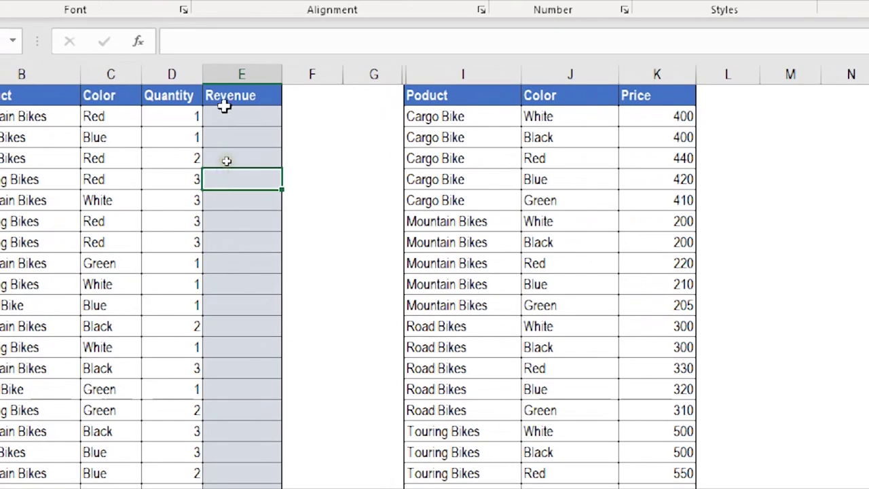
pyautogui.click(229, 118)
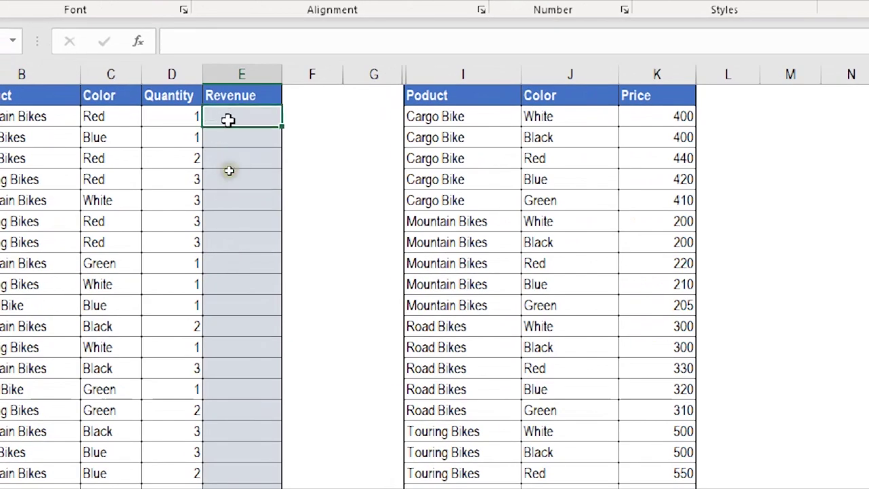
pyautogui.write('=')
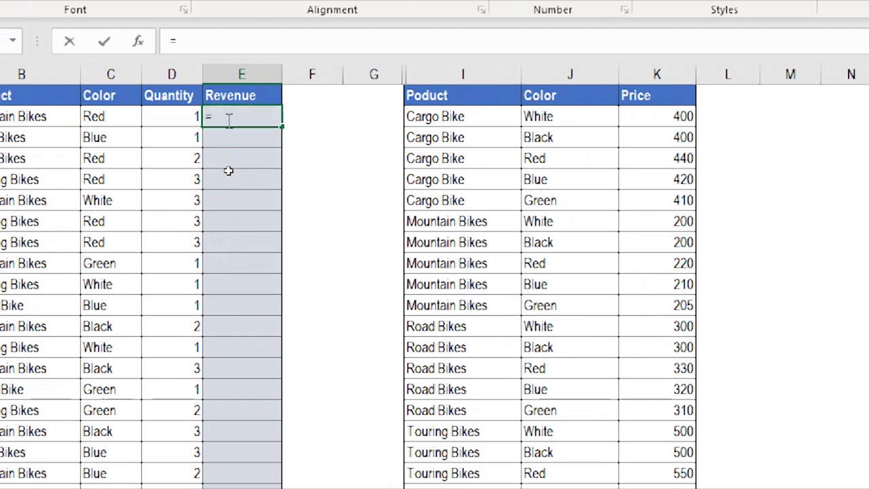
pyautogui.write('xl')
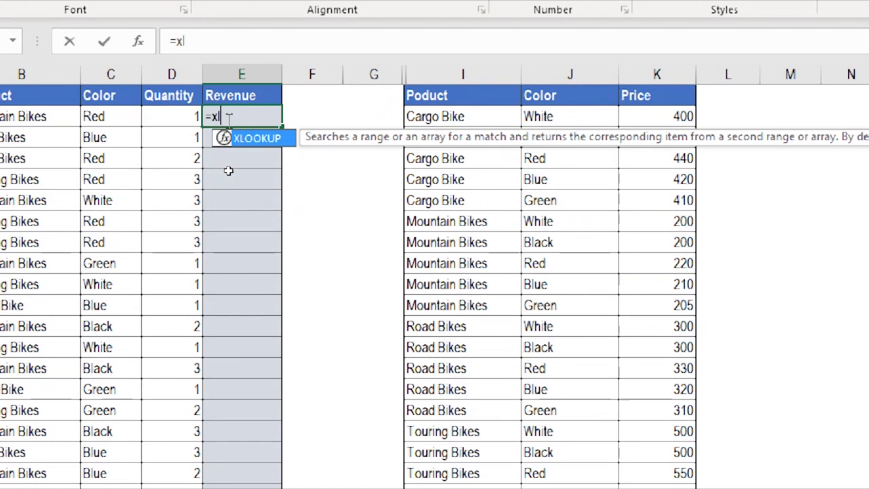
pyautogui.doubleClick(239, 139)
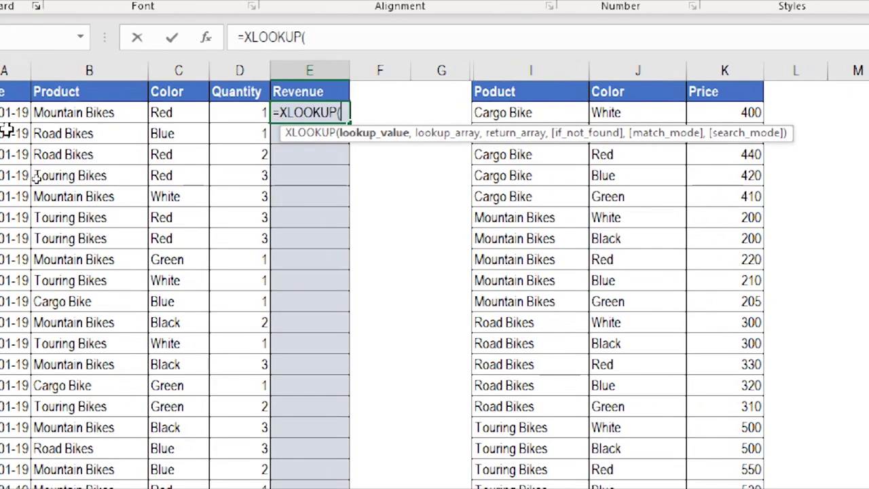
pyautogui.click(90, 114)
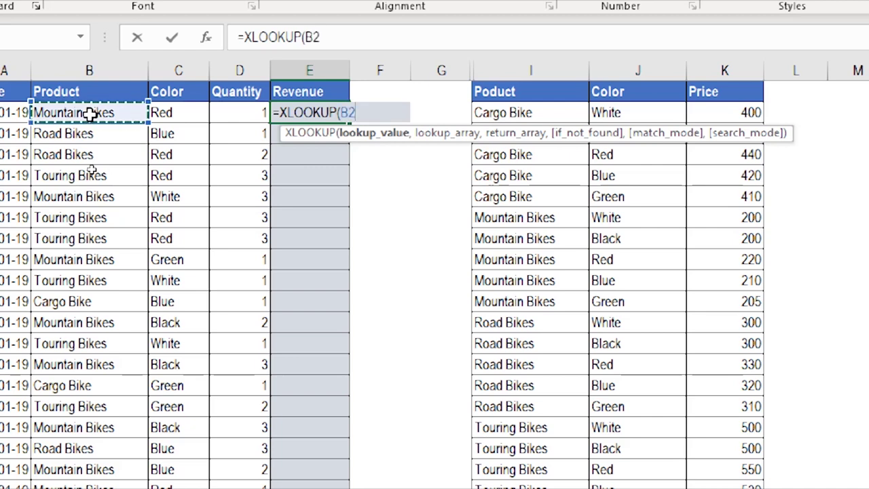
pyautogui.write('&')
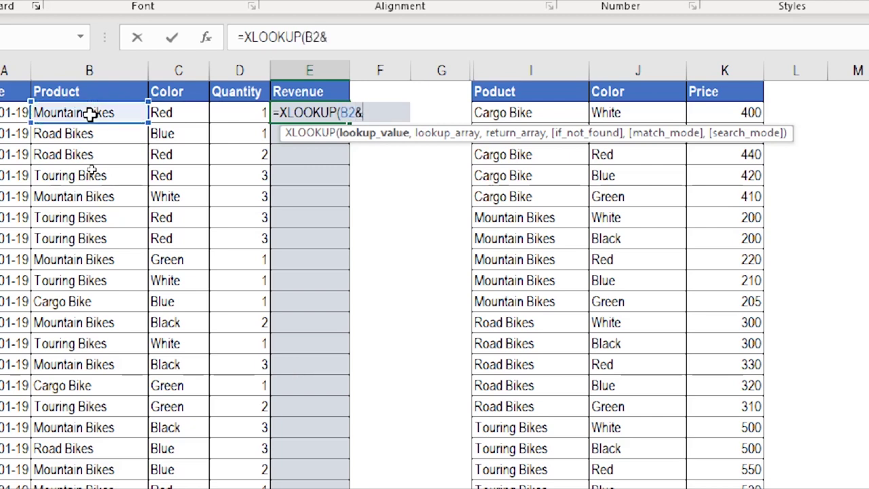
pyautogui.click(179, 114)
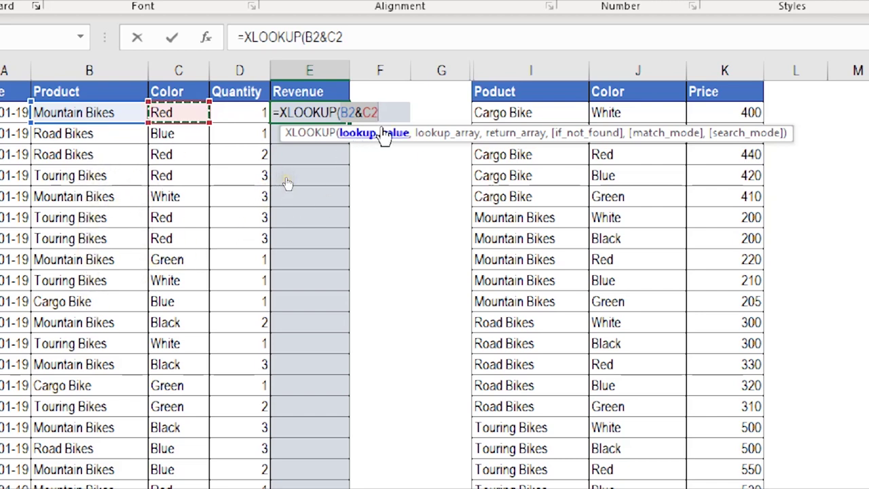
pyautogui.press('BackSpace')
pyautogui.press('BackSpace')
pyautogui.press('BackSpace')
pyautogui.press('BackSpace')
pyautogui.press('BackSpace')
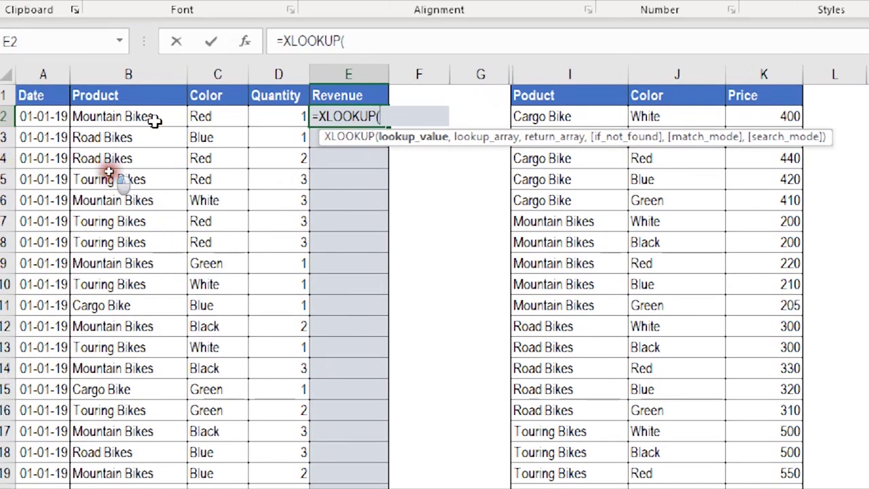
# Enter the combined Product and Color ranges B2:B162&C2:C162 as the XLOOKUP lookup value.
pyautogui.click(155, 120)
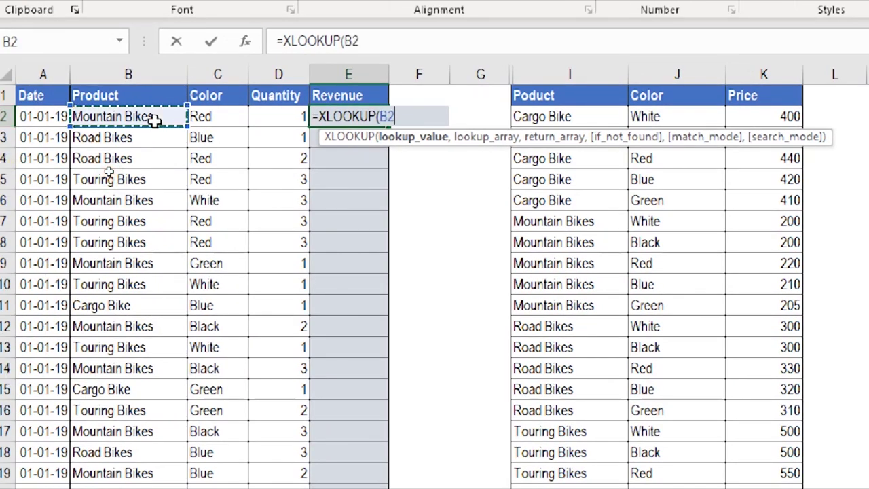
pyautogui.hotkey('ctrl', 'shift', 'Down')
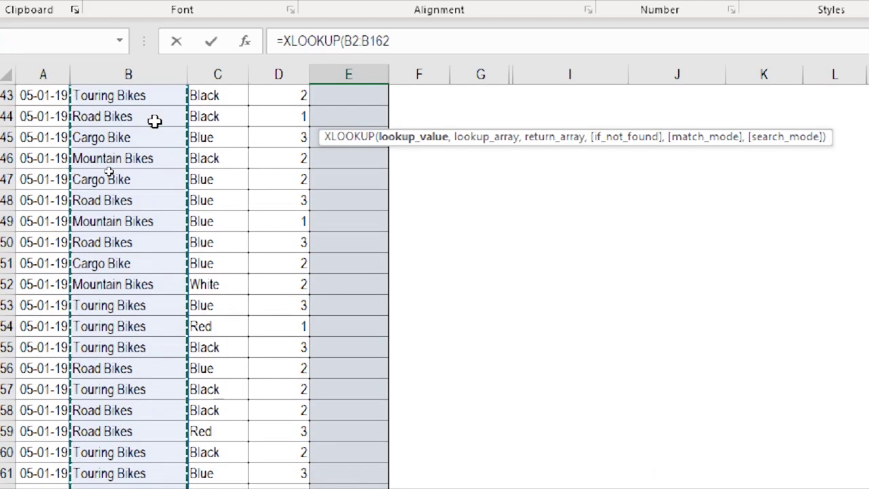
pyautogui.hotkey('ctrl', 'BackSpace')
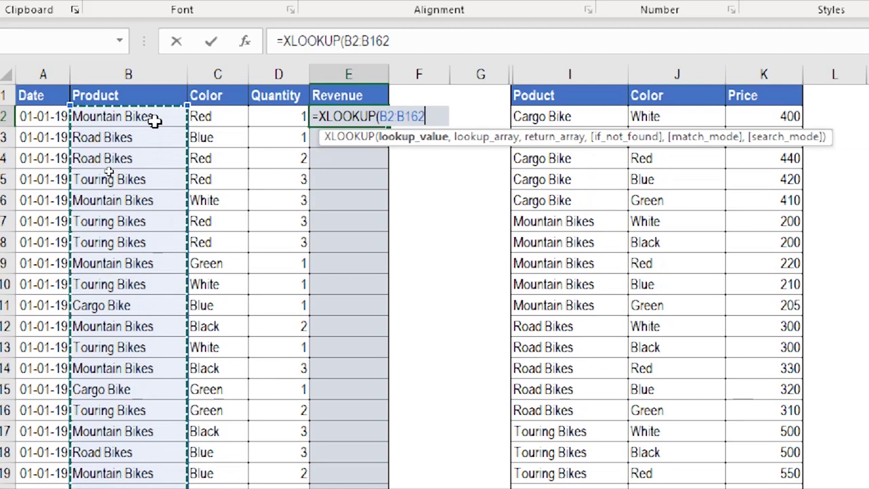
pyautogui.write('&')
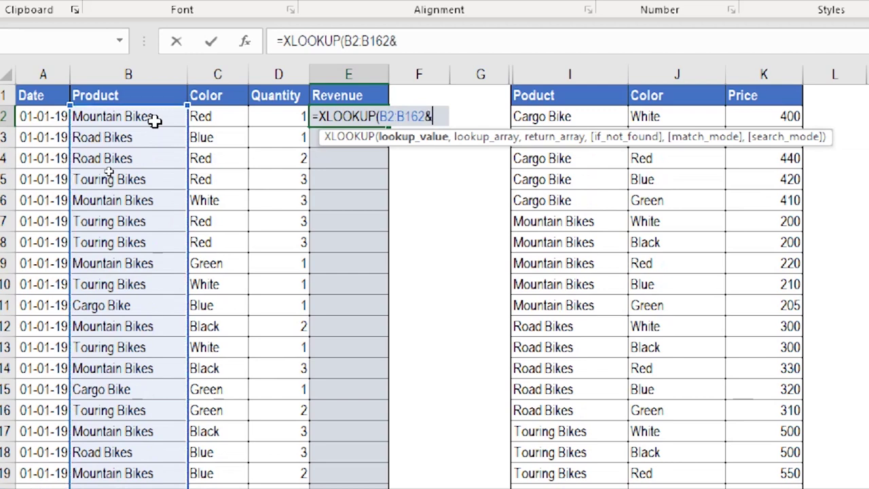
pyautogui.click(207, 116)
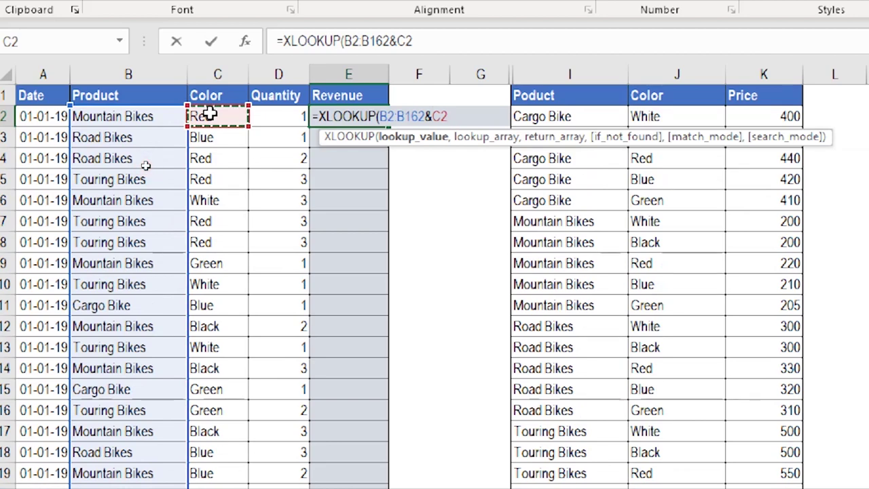
pyautogui.hotkey('ctrl', 'shift', 'Down')
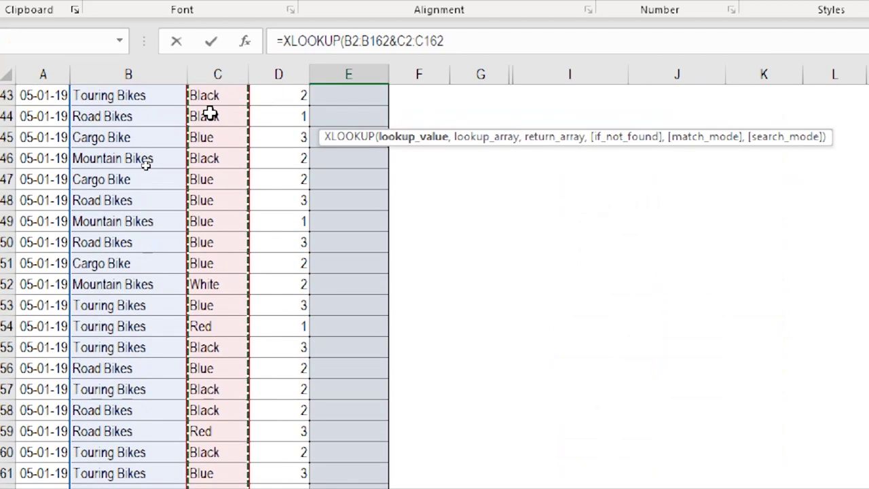
pyautogui.hotkey('ctrl', 'BackSpace')
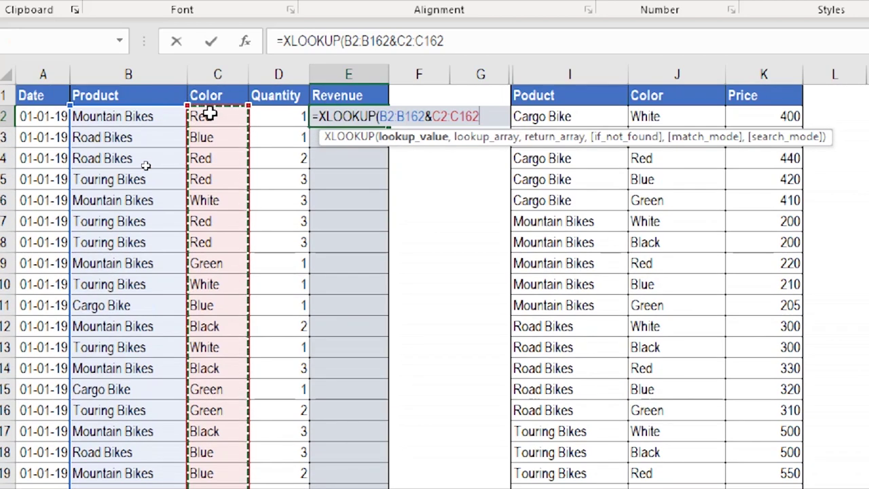
pyautogui.write(',')
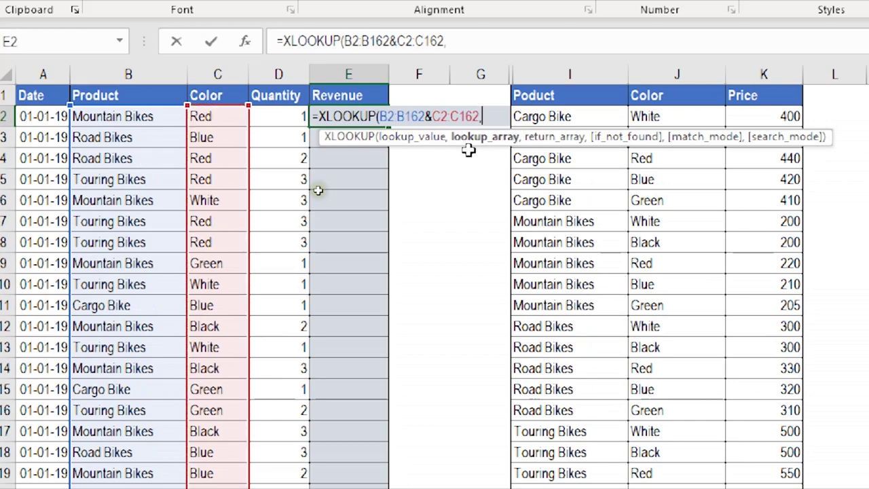
# Enter the price table's combined product and color ranges I2:I21&J2:J21 as the XLOOKUP lookup array, ready for the return array.
pyautogui.click(390, 139)
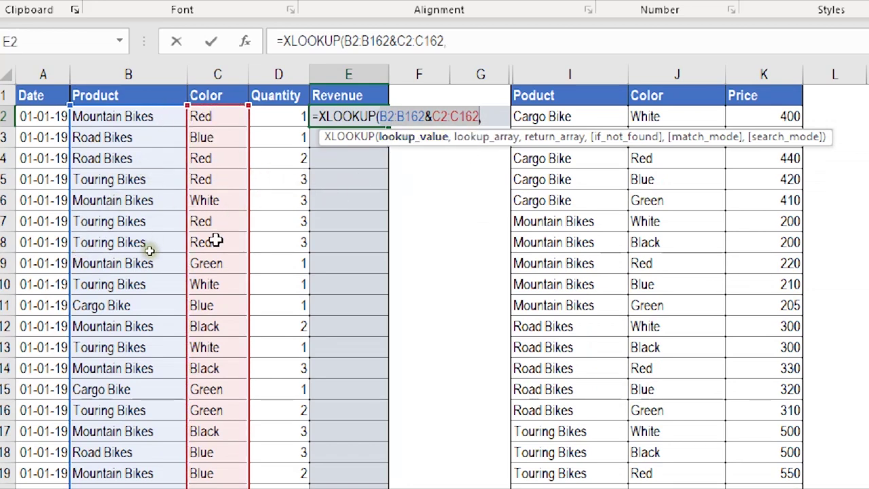
pyautogui.click(485, 143)
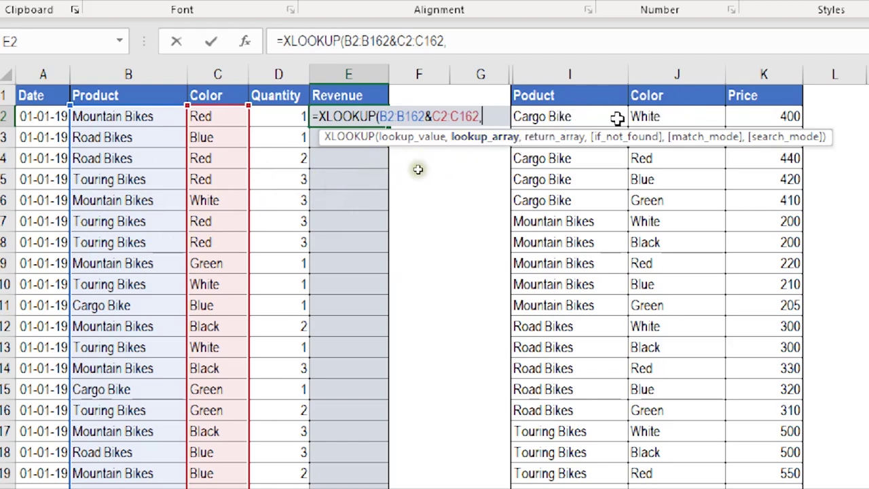
pyautogui.click(576, 116)
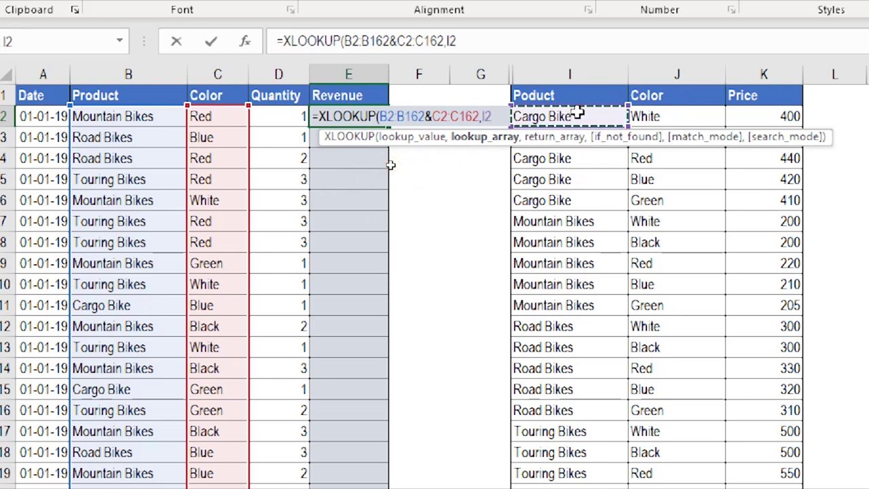
pyautogui.hotkey('ctrl', 'shift', 'Down')
pyautogui.write('&')
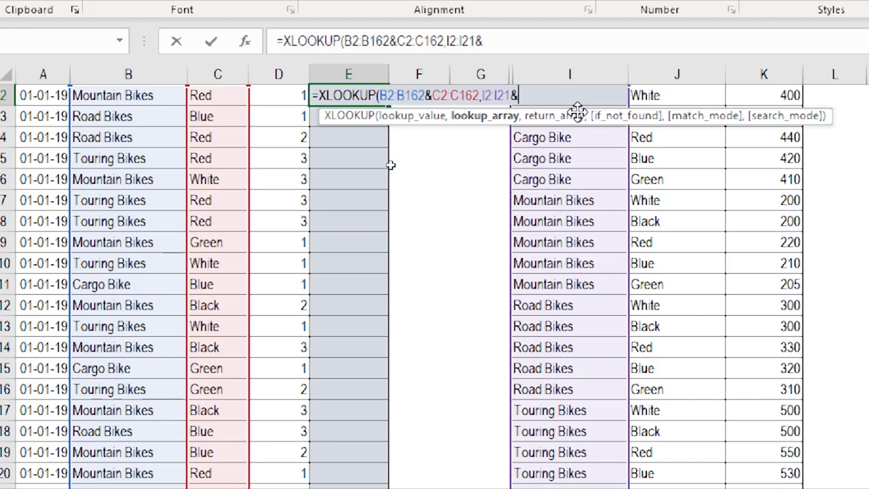
pyautogui.click(651, 95)
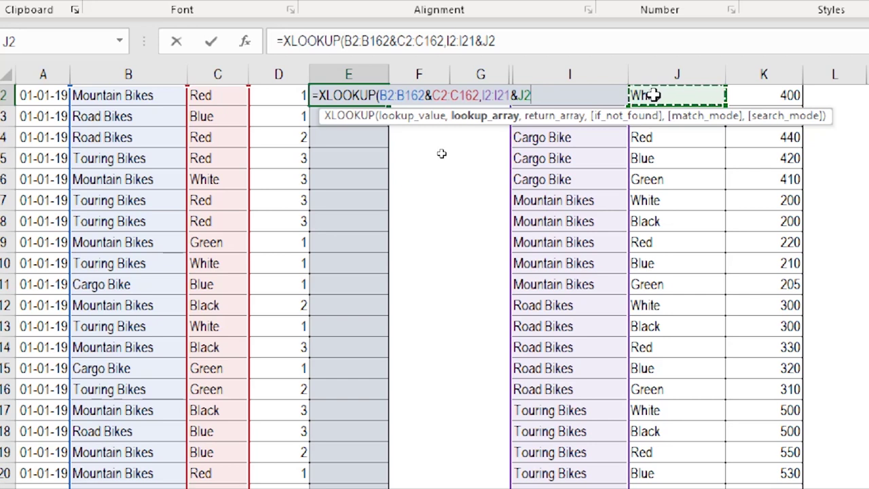
pyautogui.hotkey('ctrl', 'shift', 'Down')
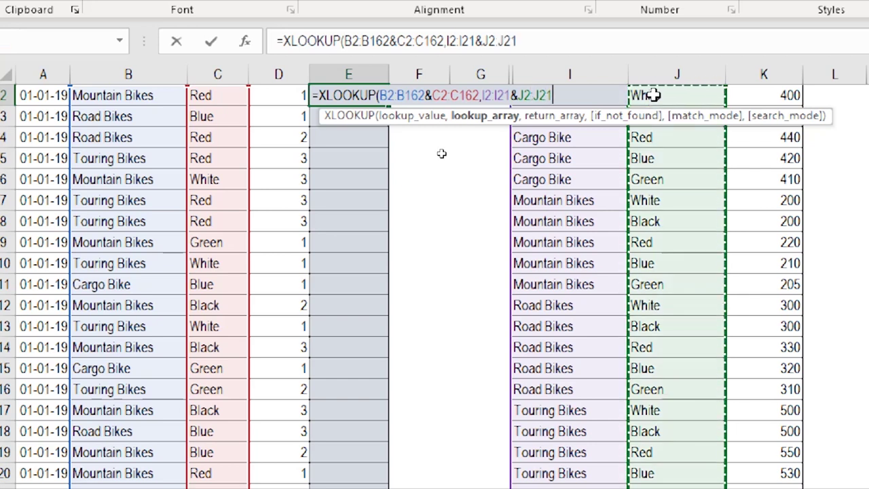
pyautogui.write(',')
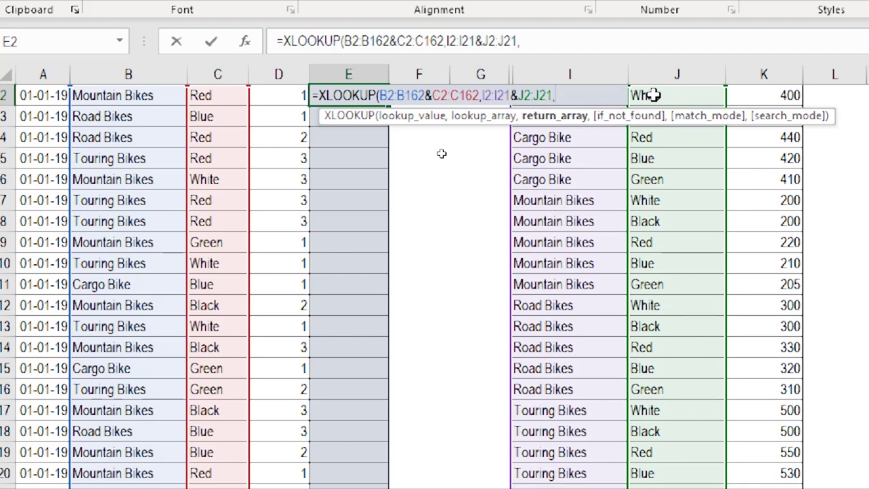
pyautogui.scroll(1, 434, 129)
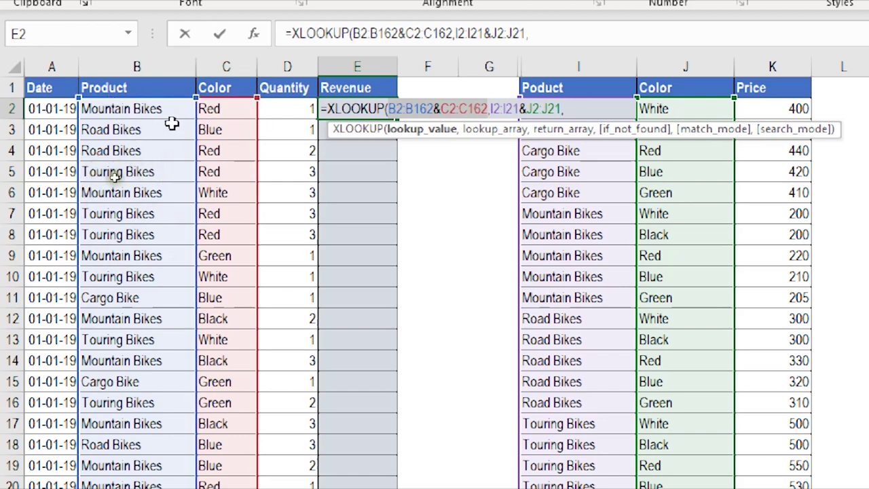
pyautogui.click(499, 133)
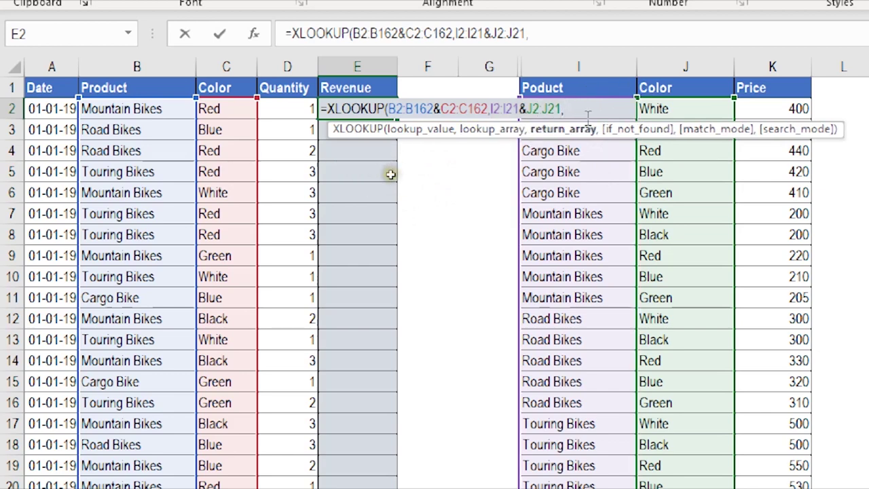
# Enter the prices K2:K21 as the XLOOKUP return array and complete the formula in E2.
pyautogui.click(774, 111)
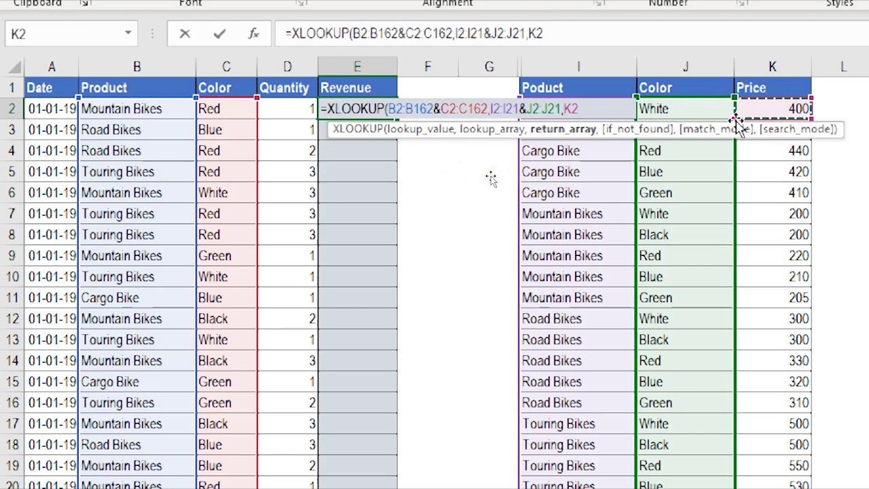
pyautogui.hotkey('ctrl', 'shift', 'Down')
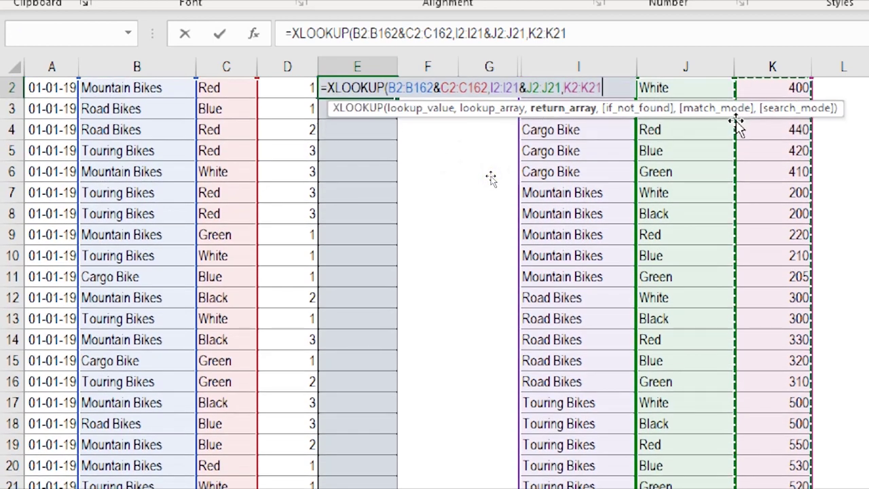
pyautogui.write(')')
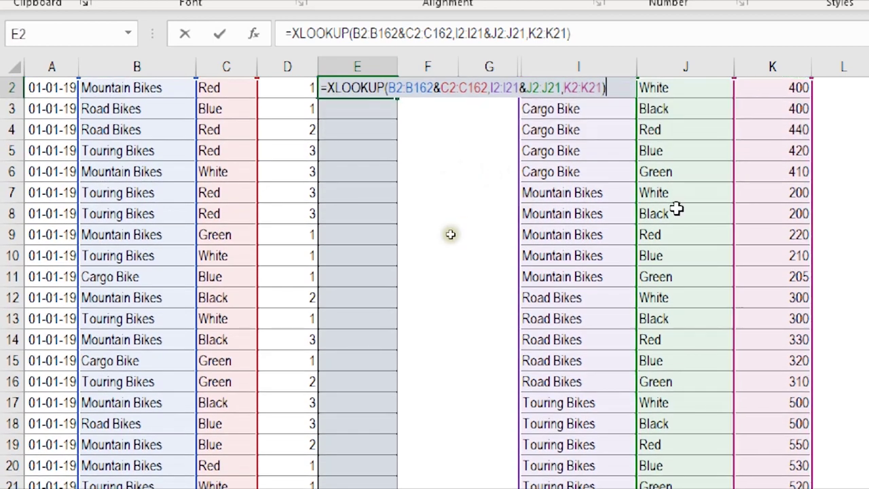
pyautogui.scroll(1, 642, 85)
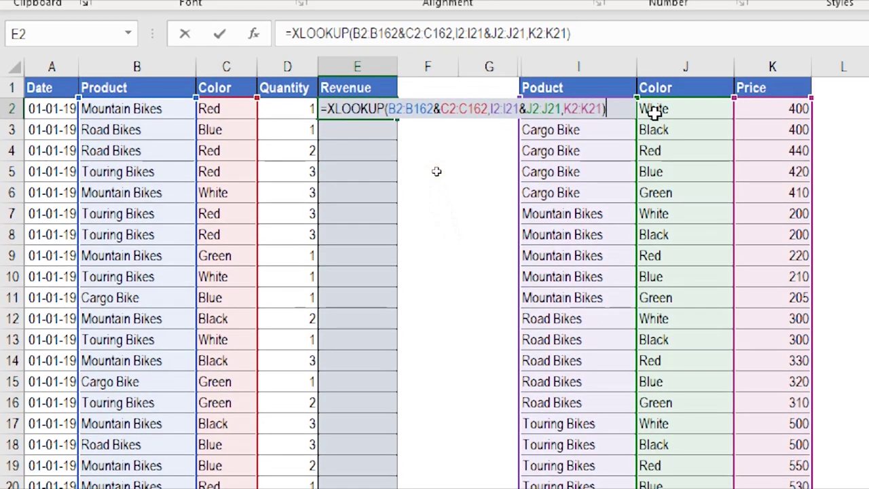
pyautogui.press('Return')
pyautogui.press('Up')
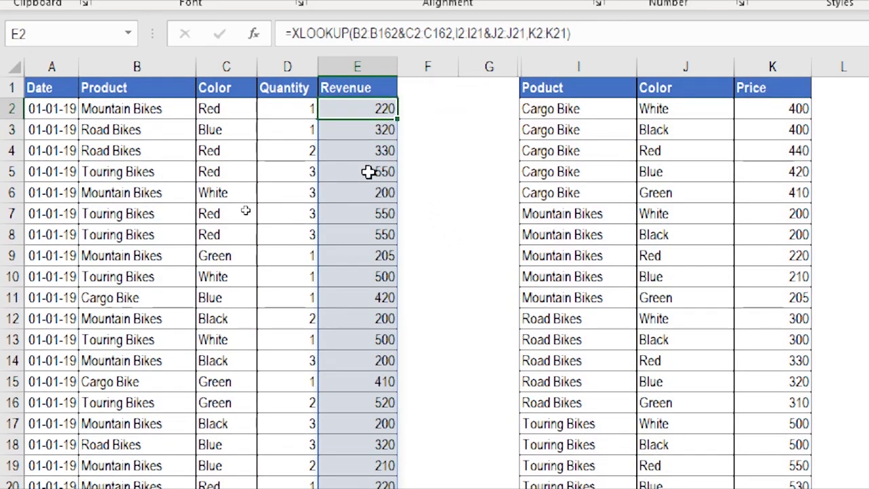
# Check the spilled results down to the last sales row and compare the Road Bikes Blue price with the price table.
pyautogui.hotkey('ctrl', 'Down')
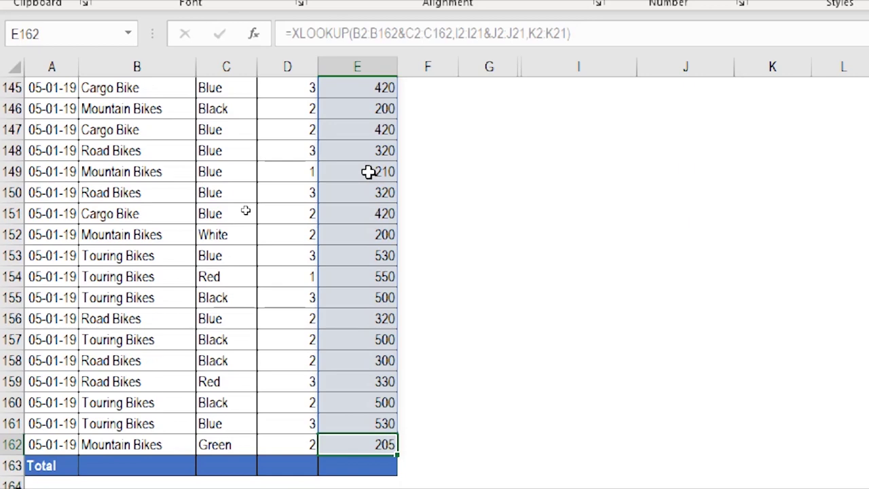
pyautogui.hotkey('ctrl', 'Up')
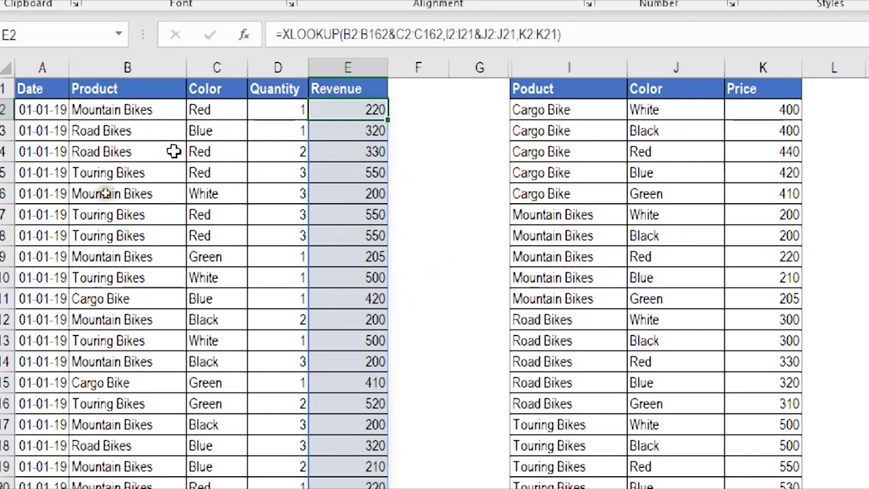
pyautogui.click(363, 131)
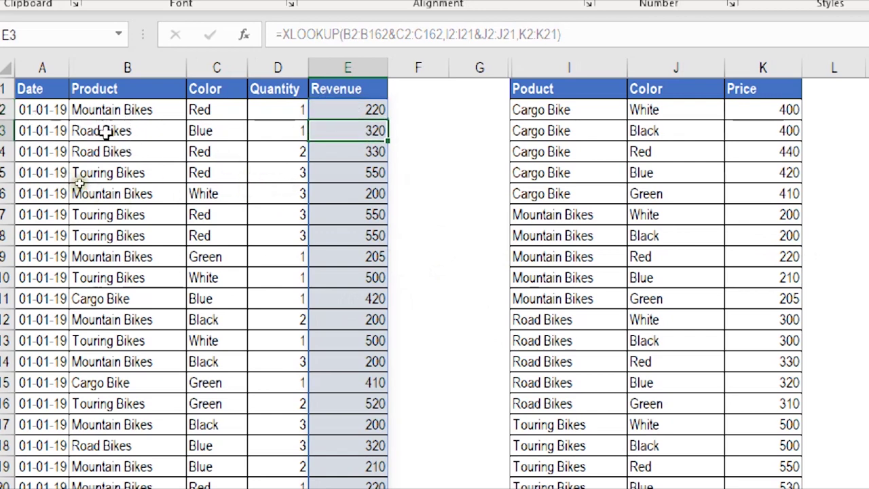
pyautogui.scroll(-1, 380, 278)
pyautogui.moveTo(565, 298); pyautogui.dragTo(696, 301)
pyautogui.moveTo(543, 319); pyautogui.dragTo(750, 313)
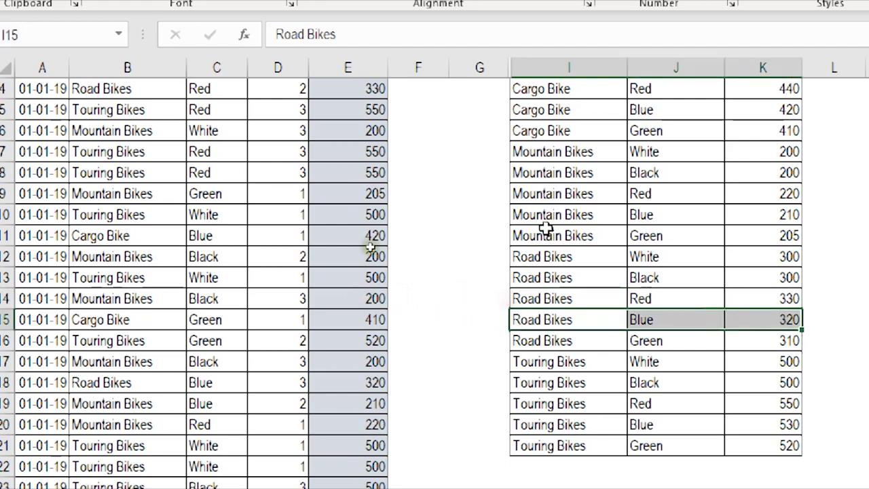
pyautogui.scroll(1, 434, 179)
pyautogui.click(364, 134)
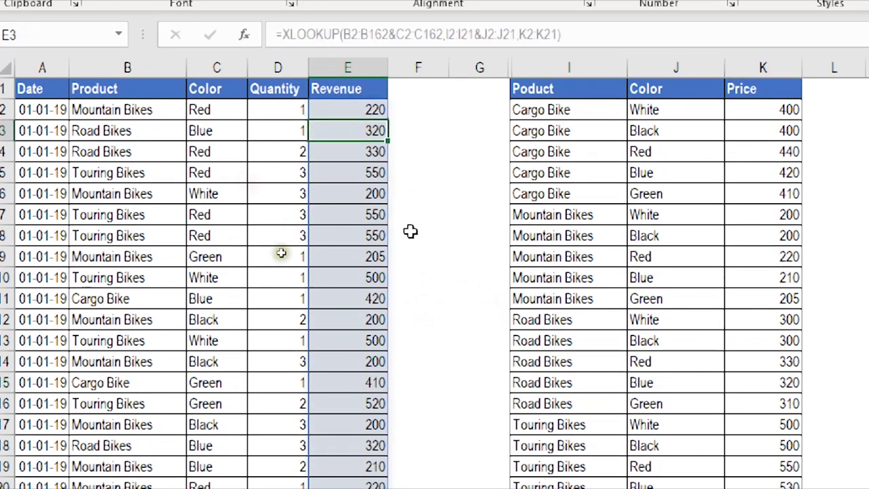
pyautogui.click(368, 109)
pyautogui.click(369, 130)
# Multiply the XLOOKUP formula in E2 by the Quantity range D2:D162.
pyautogui.click(365, 110)
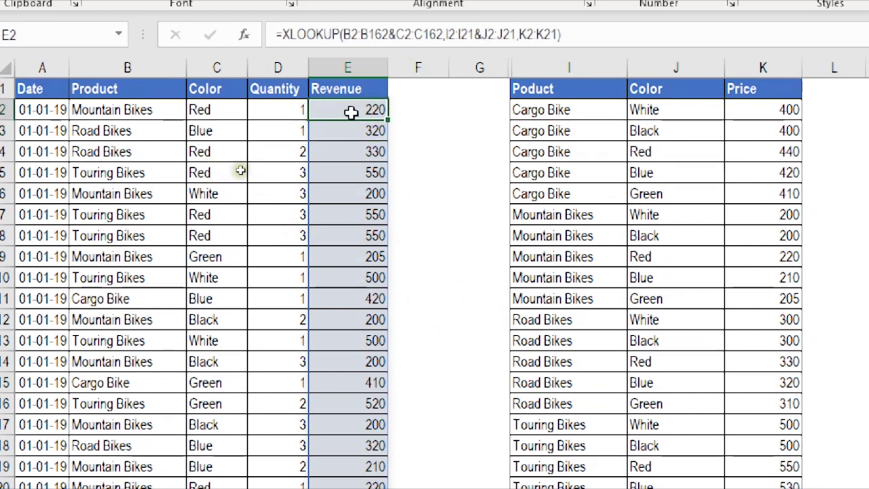
pyautogui.click(586, 35)
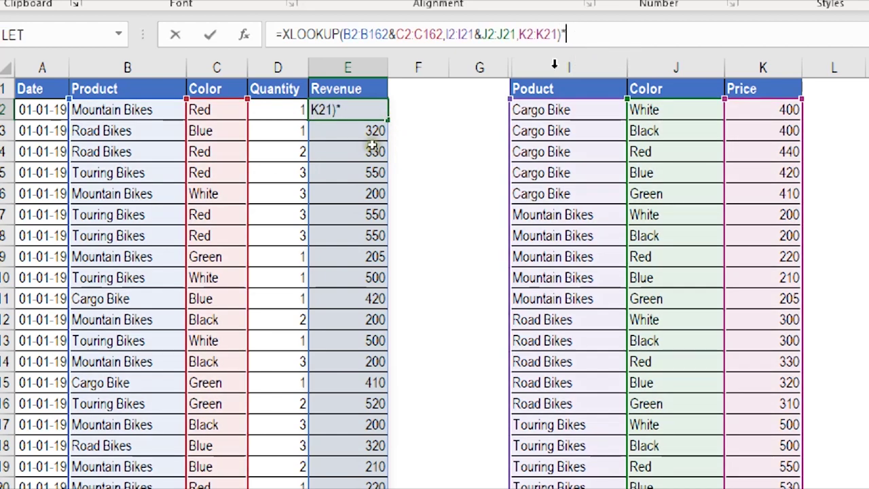
pyautogui.click(266, 110)
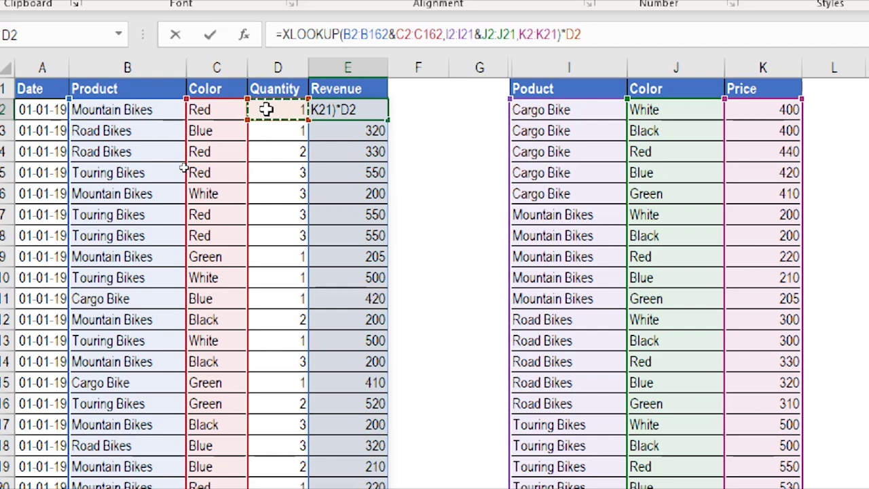
pyautogui.hotkey('ctrl', 'shift', 'Down')
pyautogui.scroll(-2, 266, 110)
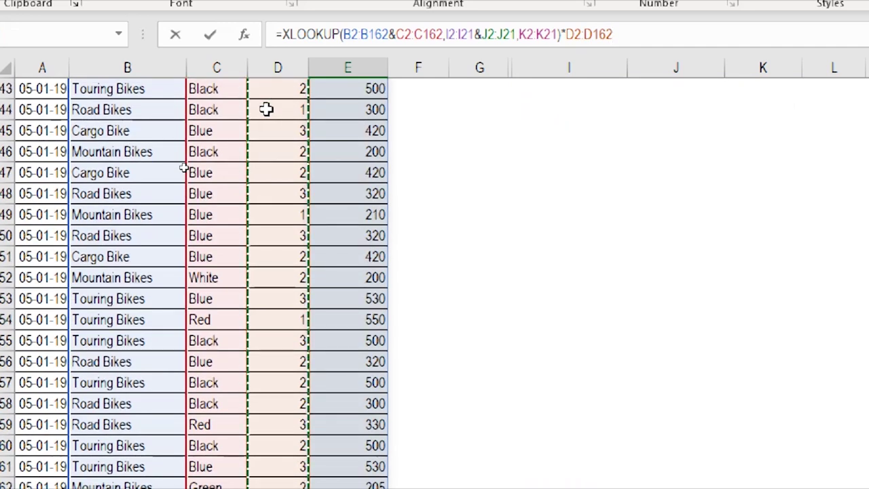
pyautogui.scroll(14, 266, 110)
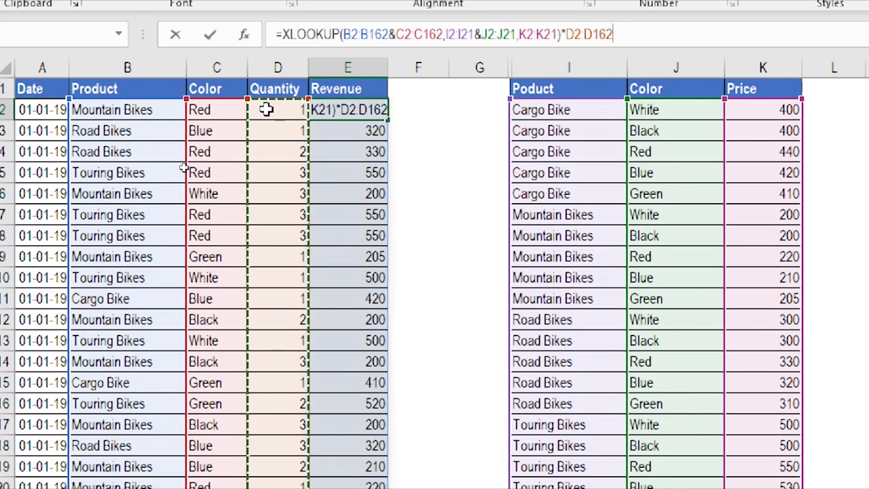
pyautogui.press('Return')
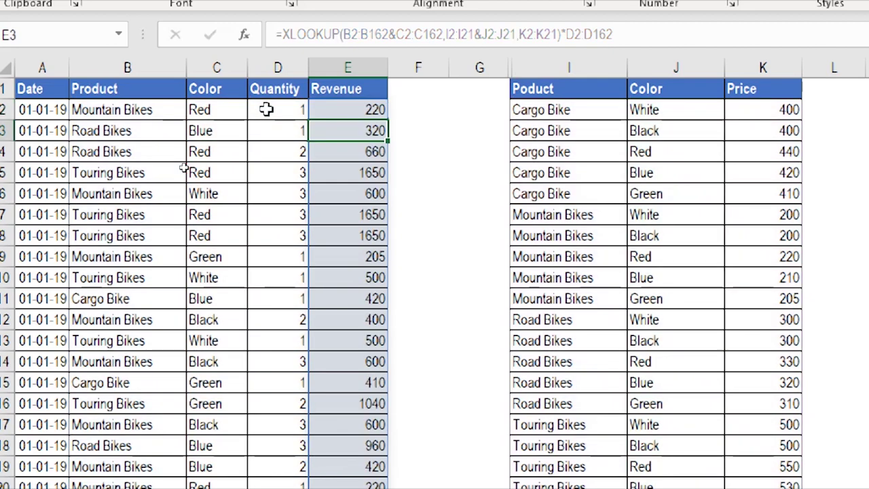
# Add AutoSum totals for Quantity and Revenue in the Total row, cells D163 and E163.
pyautogui.press('Up')
pyautogui.hotkey('ctrl', 'Down')
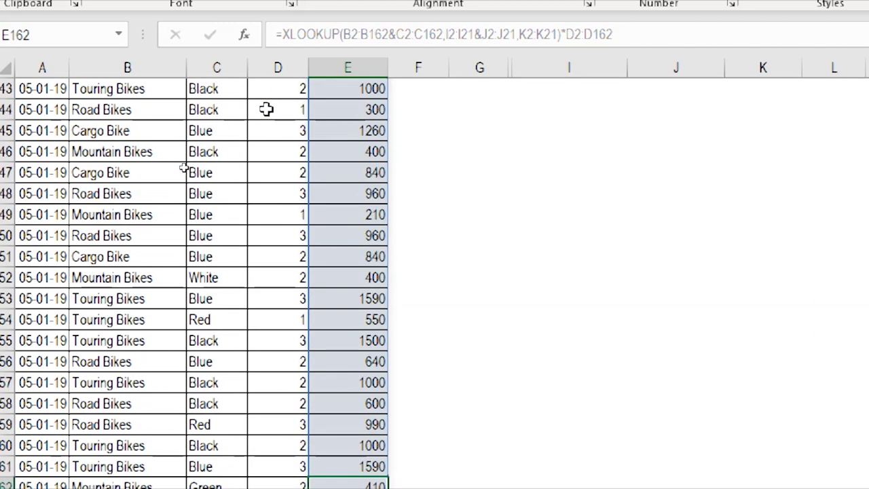
pyautogui.press('Down')
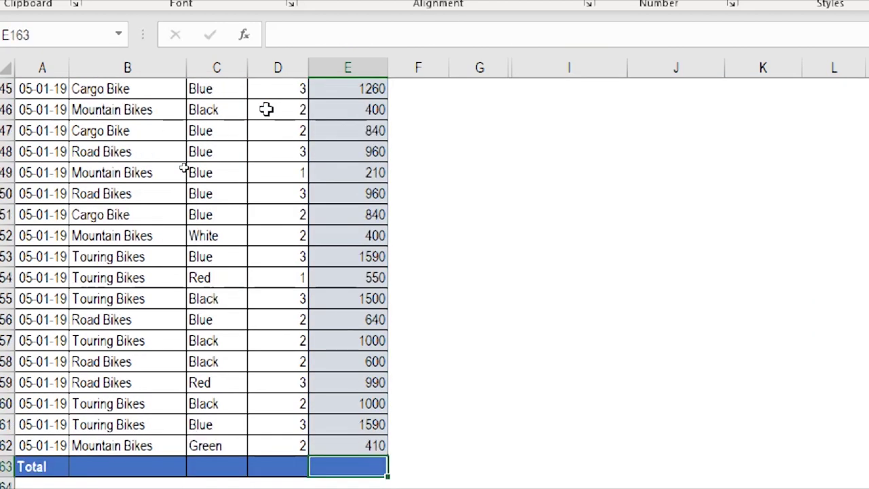
pyautogui.hotkey('shift', 'Left')
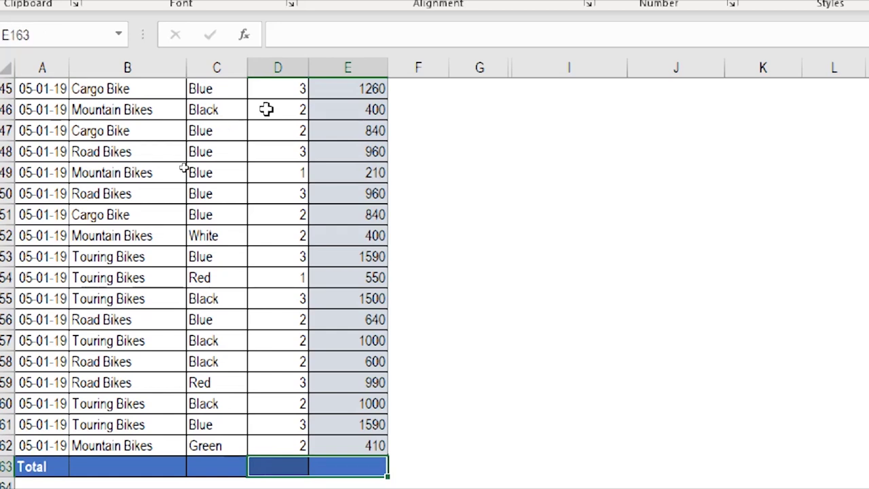
pyautogui.hotkey('alt', '=')
pyautogui.press('Right')
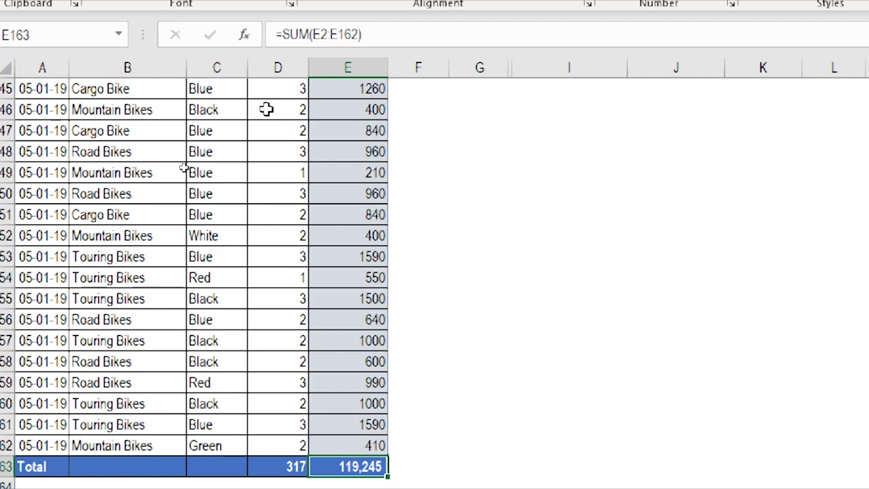
pyautogui.press('Right')
pyautogui.hotkey('ctrl', 'Up')
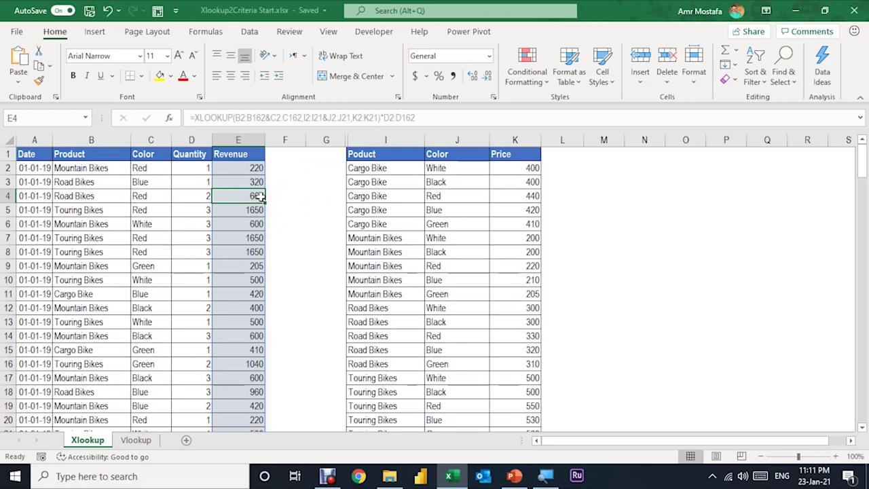
# Open the Vlookup sheet and unhide the Product/Color helper column H before the price table.
pyautogui.click(138, 439)
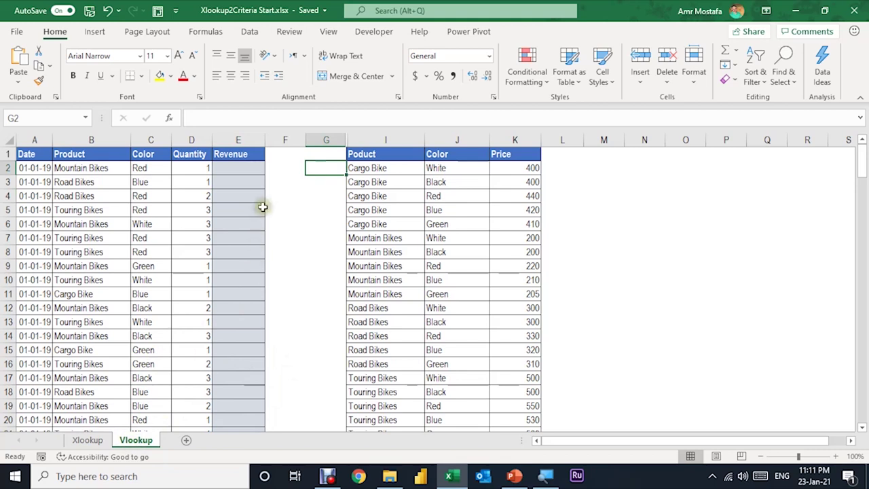
pyautogui.click(255, 181)
pyautogui.click(256, 169)
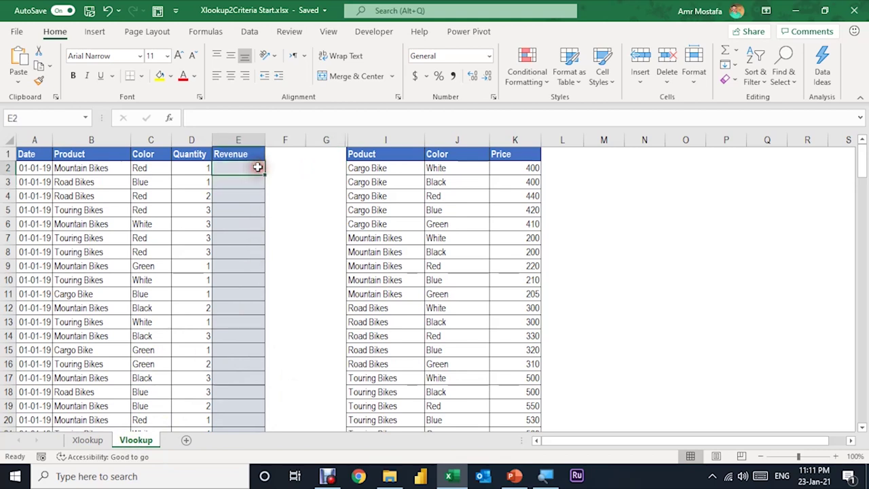
pyautogui.click(402, 170)
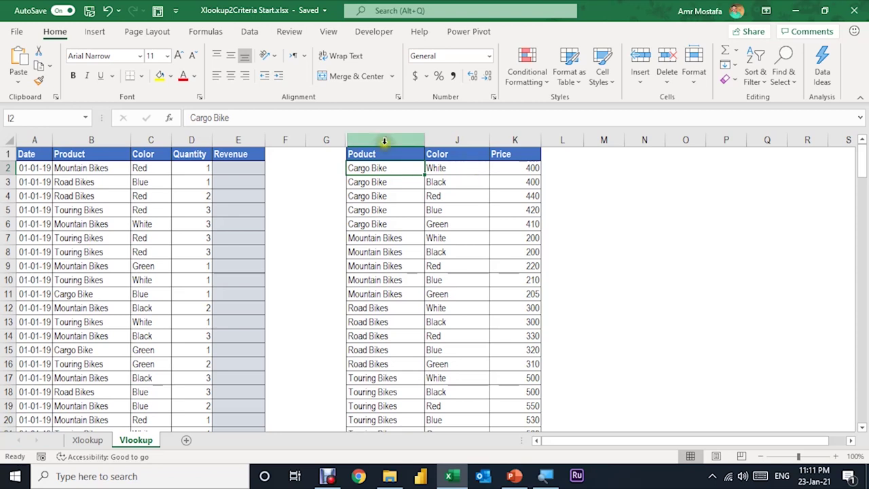
pyautogui.moveTo(384, 140); pyautogui.dragTo(338, 156)
pyautogui.rightClick(334, 140)
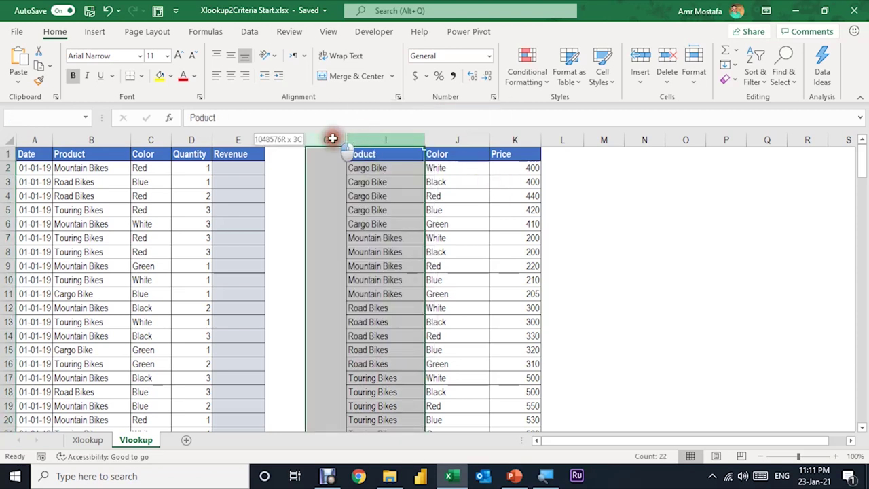
pyautogui.click(380, 352)
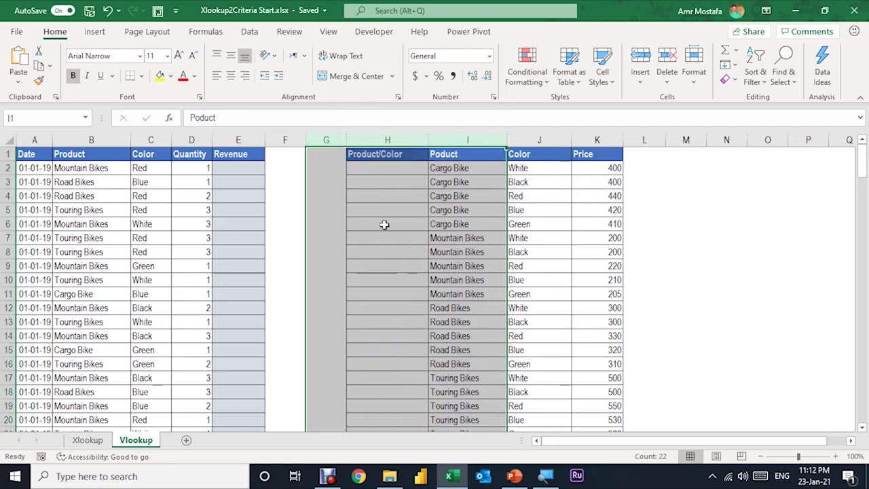
# Combine the first price row's product and color in H2 with the formula =I2&J2.
pyautogui.click(387, 156)
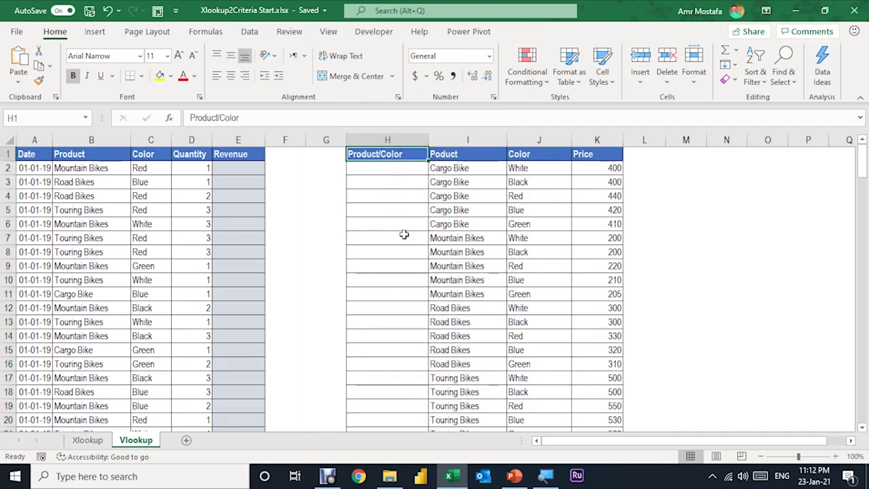
pyautogui.press('Down')
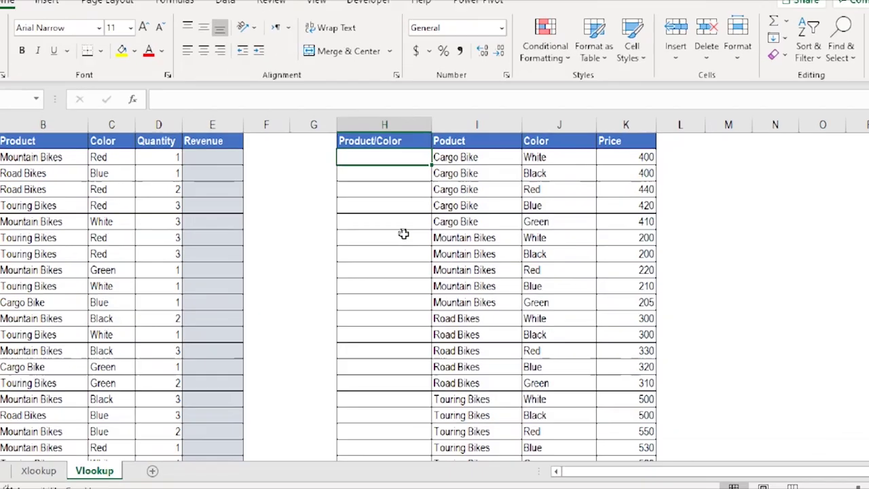
pyautogui.write('=')
pyautogui.click(473, 149)
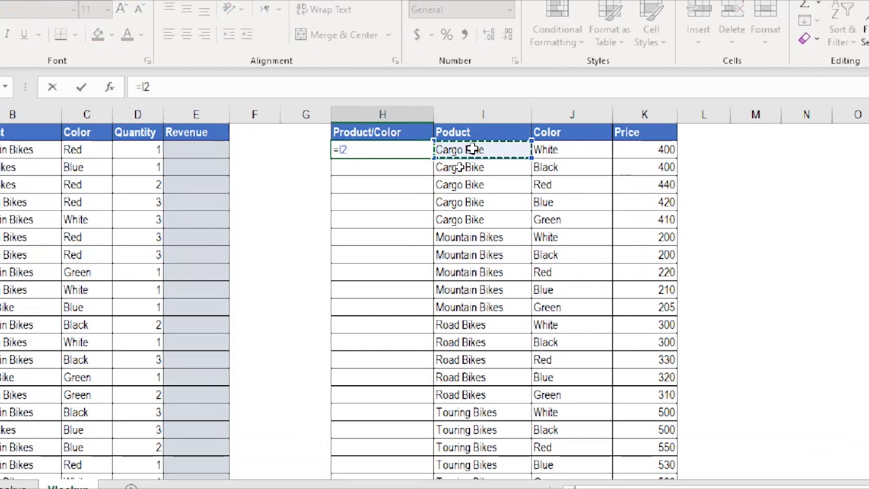
pyautogui.write('&')
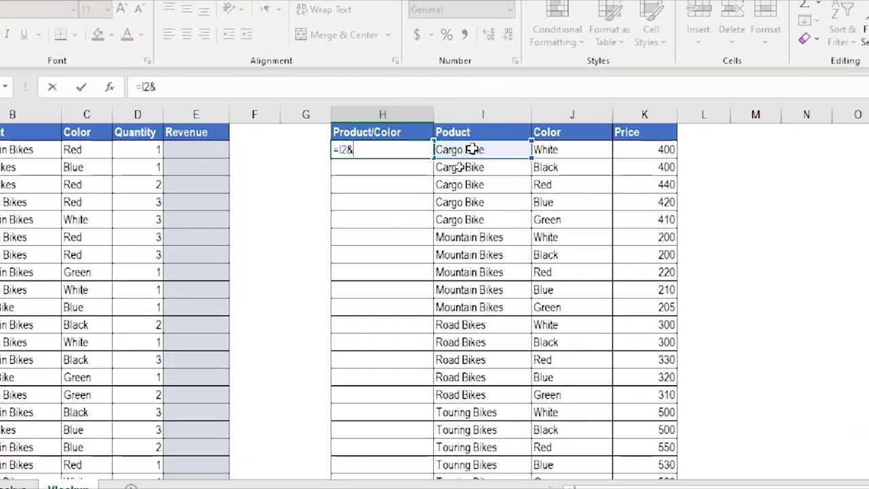
pyautogui.click(569, 149)
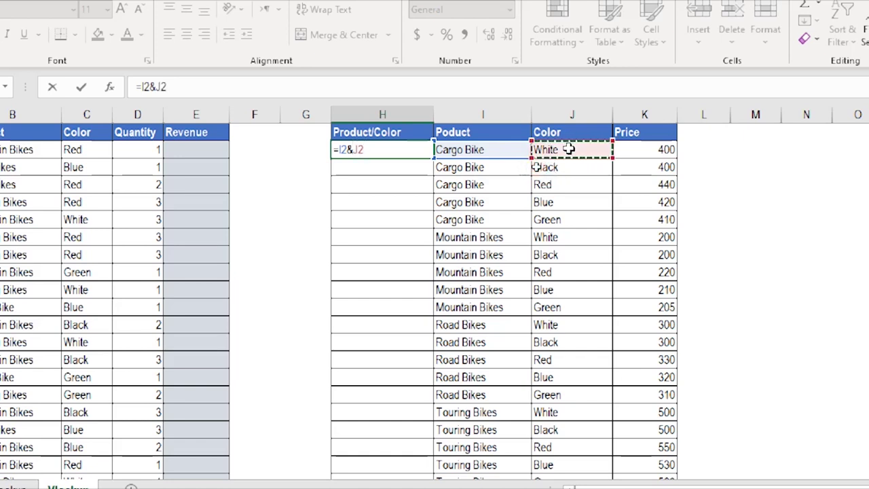
pyautogui.press('Return')
pyautogui.press('Up')
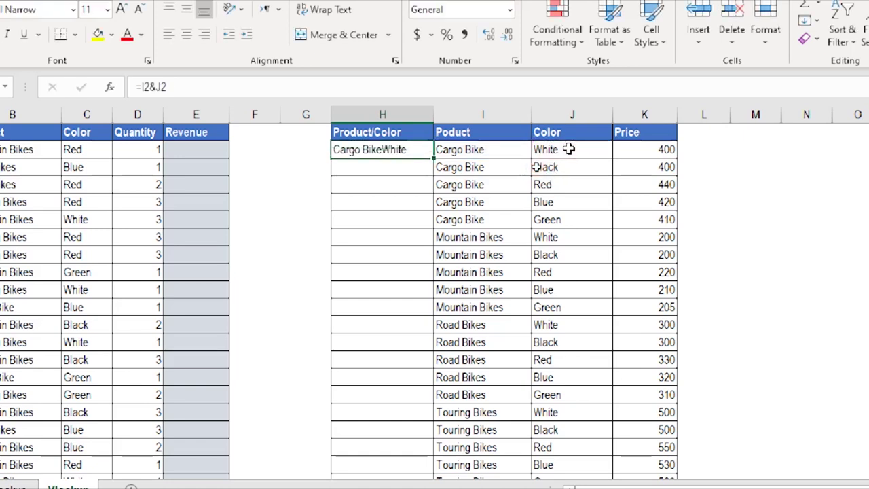
# Fill the H2 formula down the Product/Color column and check it through the last row of the price table.
pyautogui.doubleClick(432, 158)
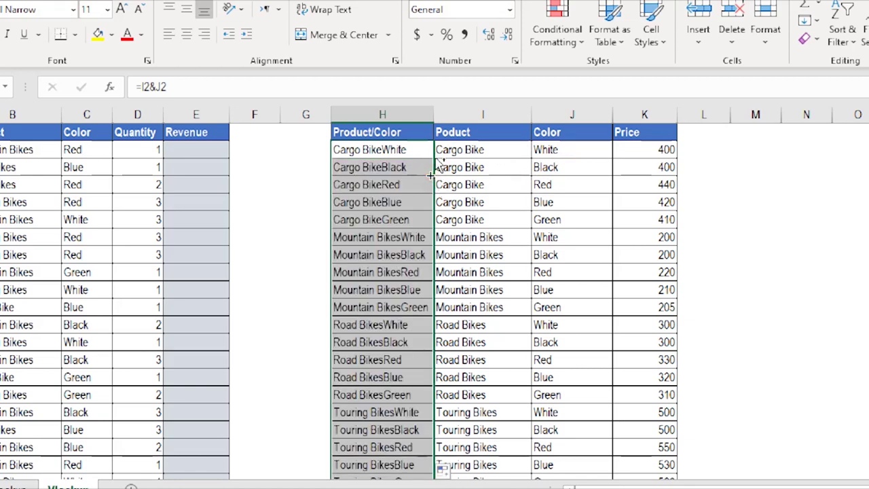
pyautogui.hotkey('ctrl', 'Down')
pyautogui.press('Down')
pyautogui.press('Up')
pyautogui.press('Up')
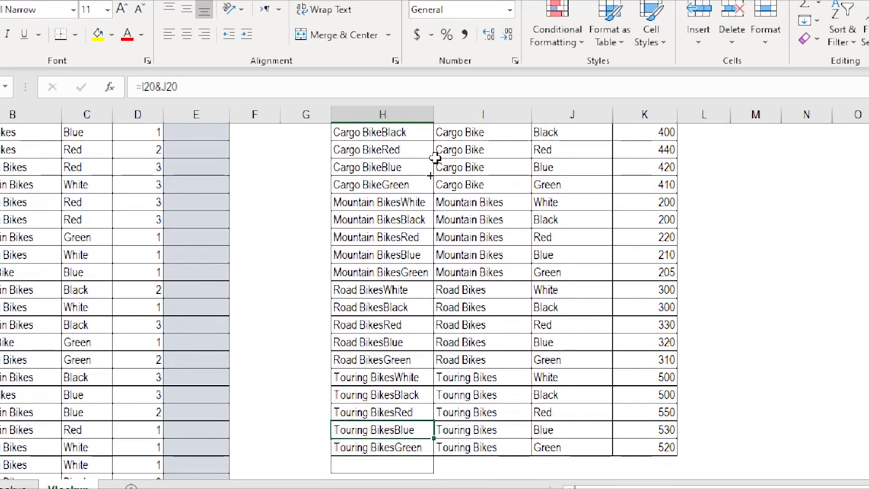
pyautogui.hotkey('ctrl', 'Up')
pyautogui.press('Down')
pyautogui.press('Up')
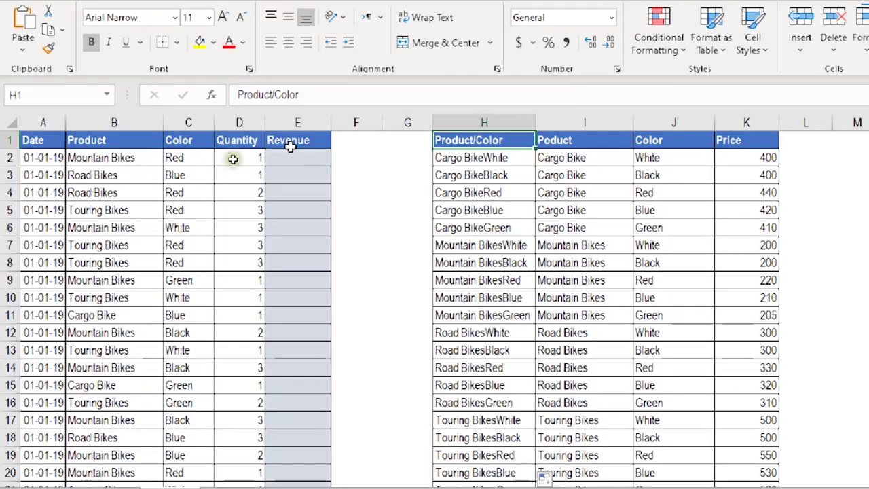
# Start a VLOOKUP formula in Revenue cell E2 with the combined product and color B2&C2 as the lookup value.
pyautogui.click(298, 160)
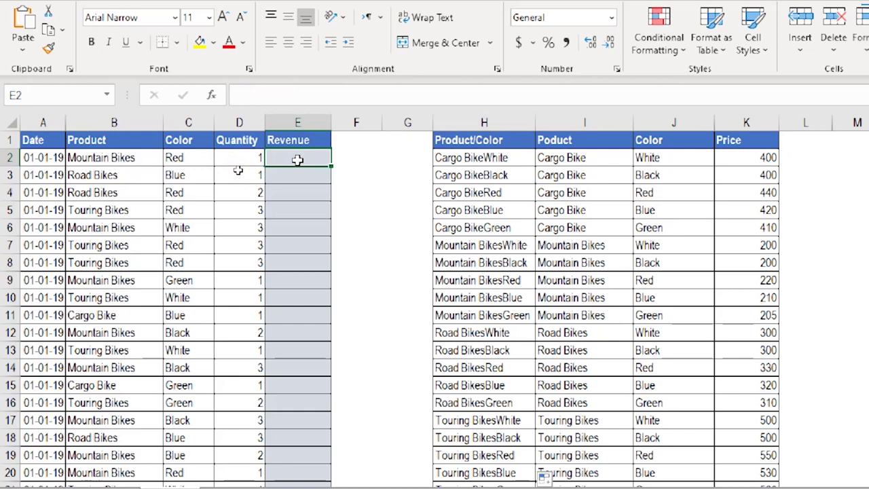
pyautogui.write('=v')
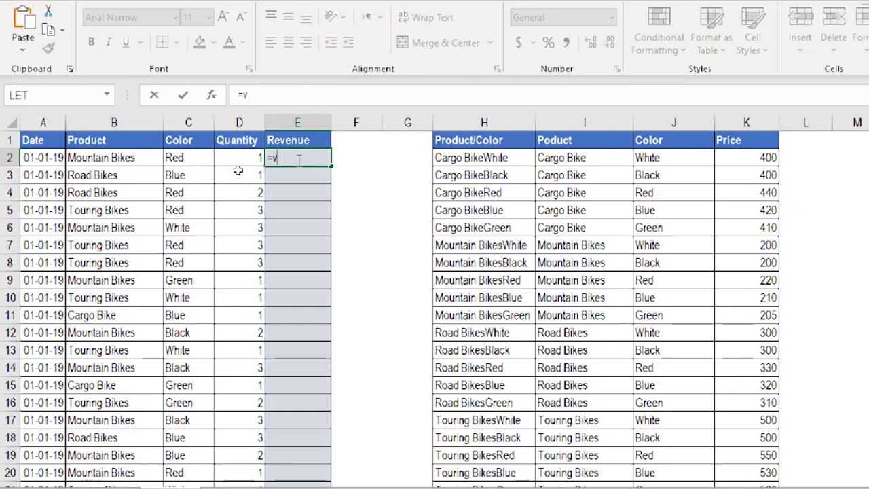
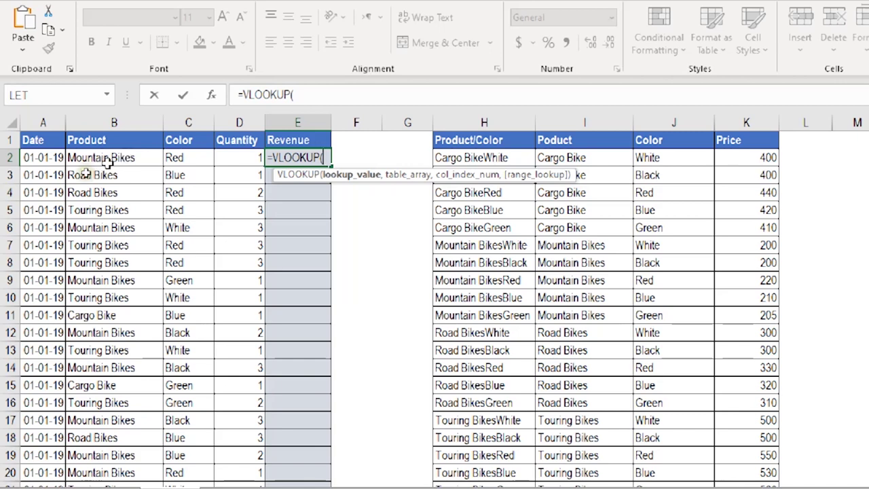
pyautogui.click(105, 159)
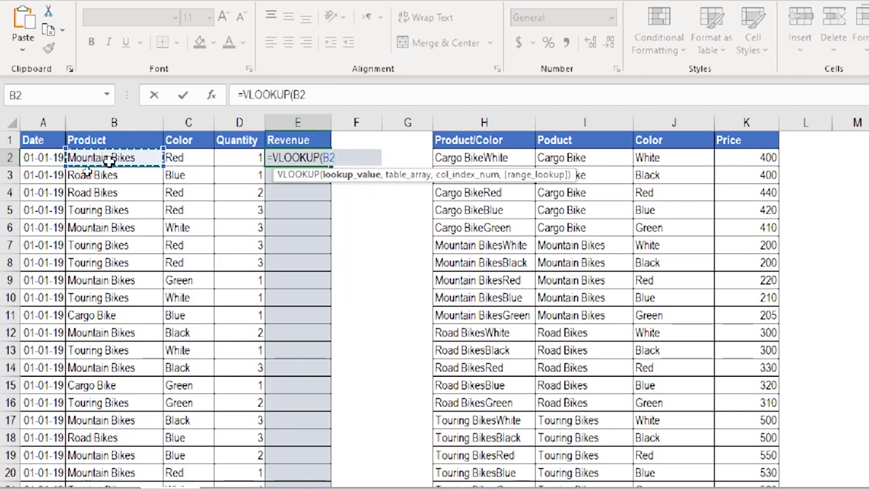
pyautogui.write('&')
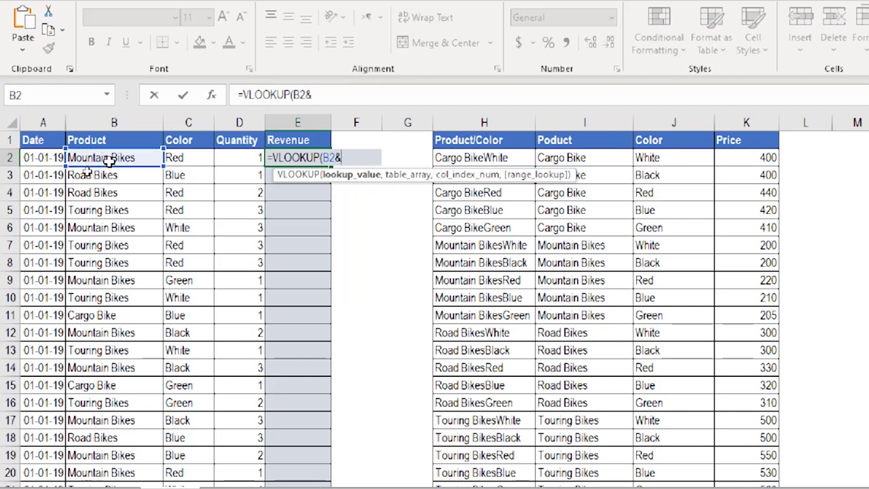
pyautogui.click(180, 158)
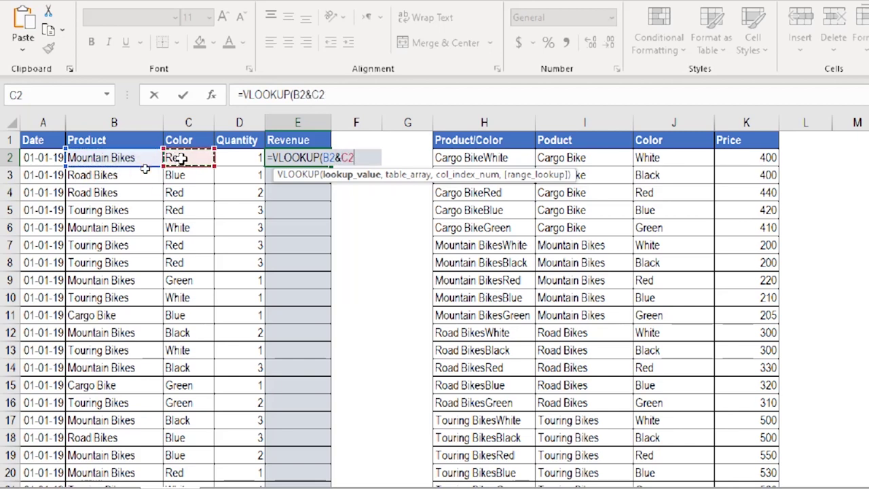
pyautogui.write(',')
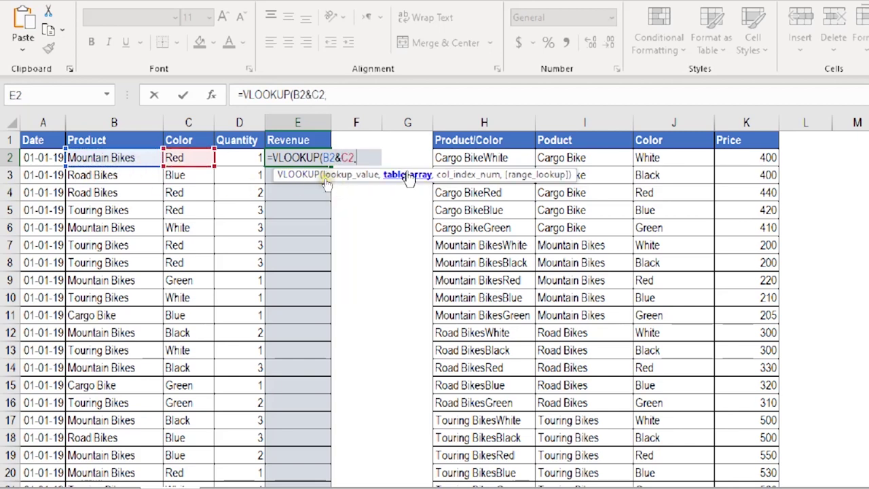
# Set the VLOOKUP table array to the price table as the absolute range $H$2:$K$21.
pyautogui.click(450, 160)
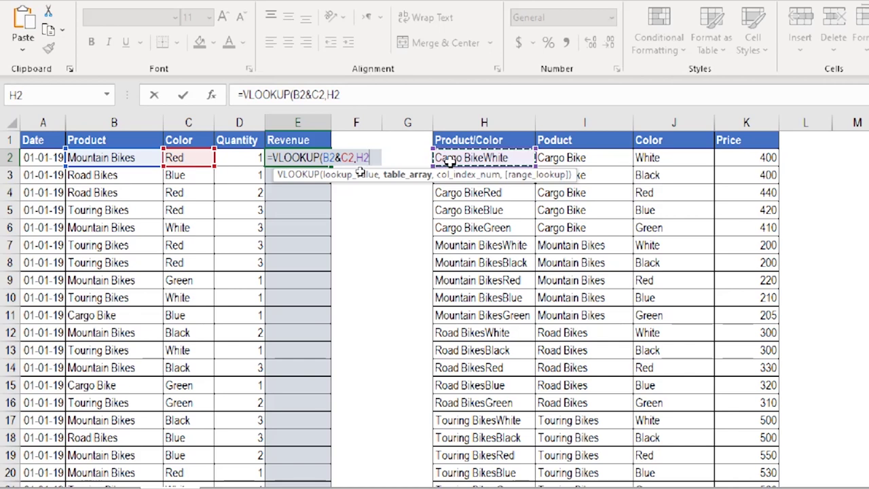
pyautogui.hotkey('ctrl', 'shift', 'Right')
pyautogui.hotkey('ctrl', 'shift', 'Down')
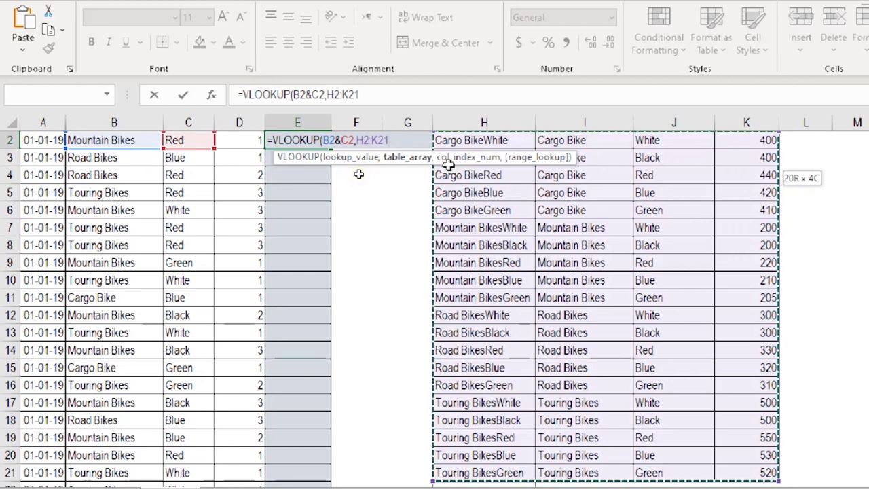
pyautogui.press('F4')
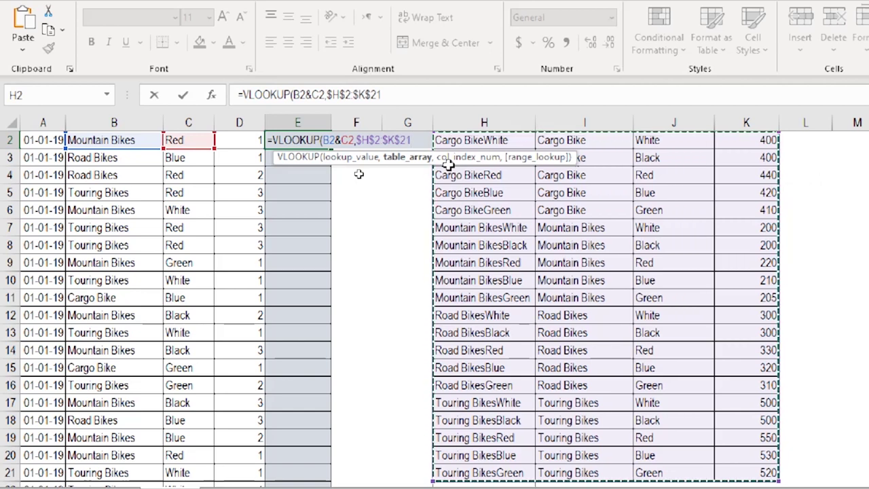
pyautogui.write(',')
pyautogui.scroll(1, 357, 177)
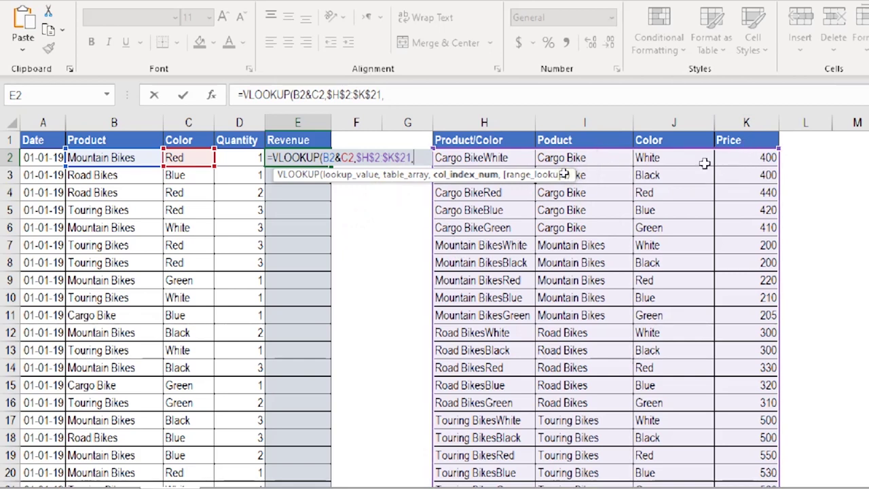
# Complete the E2 VLOOKUP with column index 4 and FALSE for exact match, and check it against the Mountain BikesRed price row.
pyautogui.write('4,')
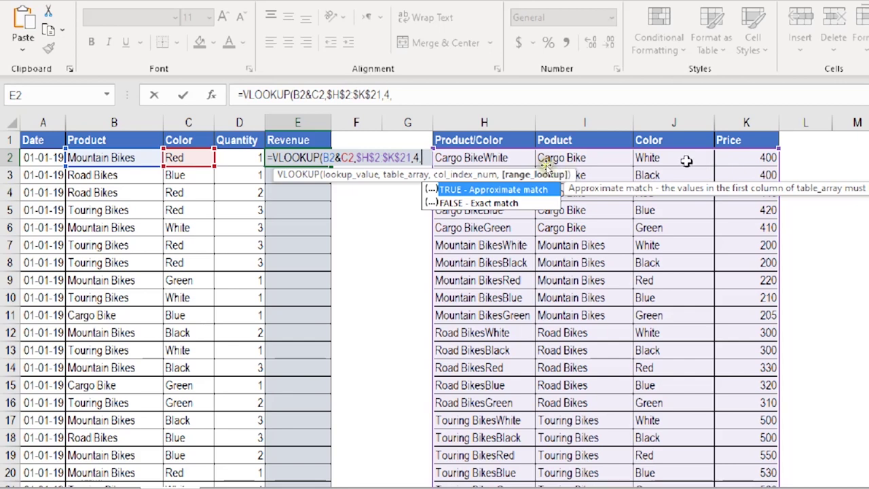
pyautogui.doubleClick(476, 203)
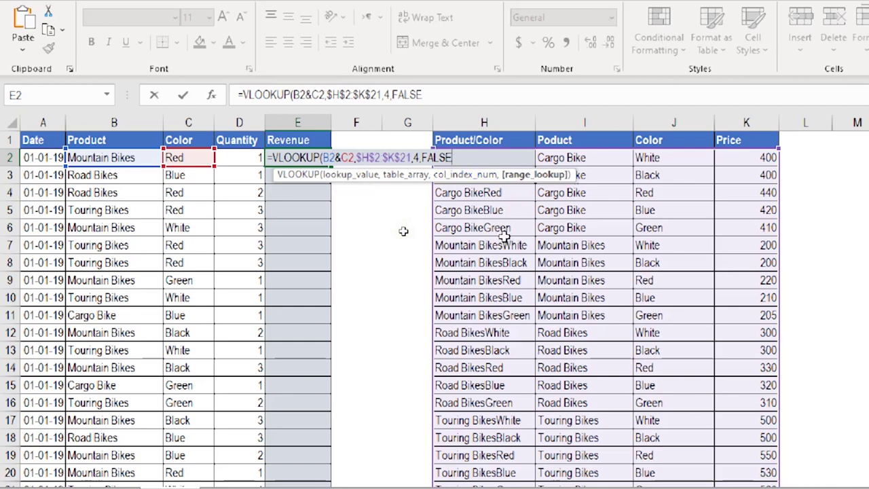
pyautogui.write(')')
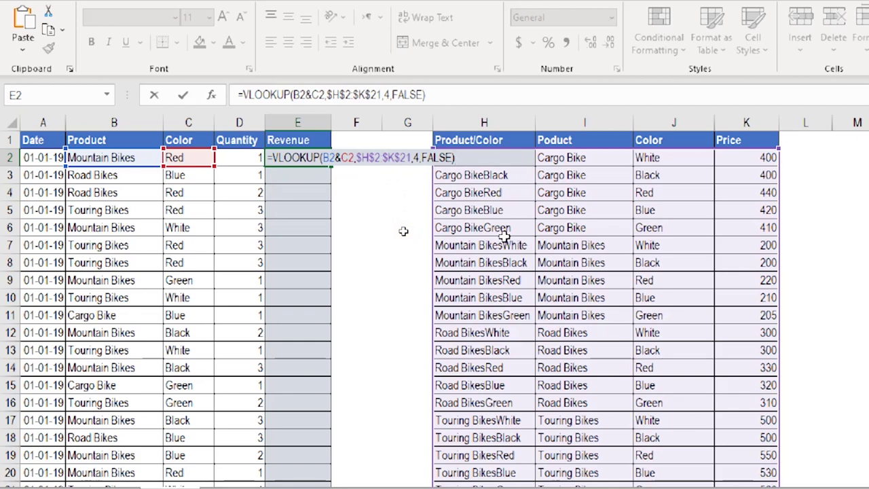
pyautogui.press('Return')
pyautogui.click(326, 162)
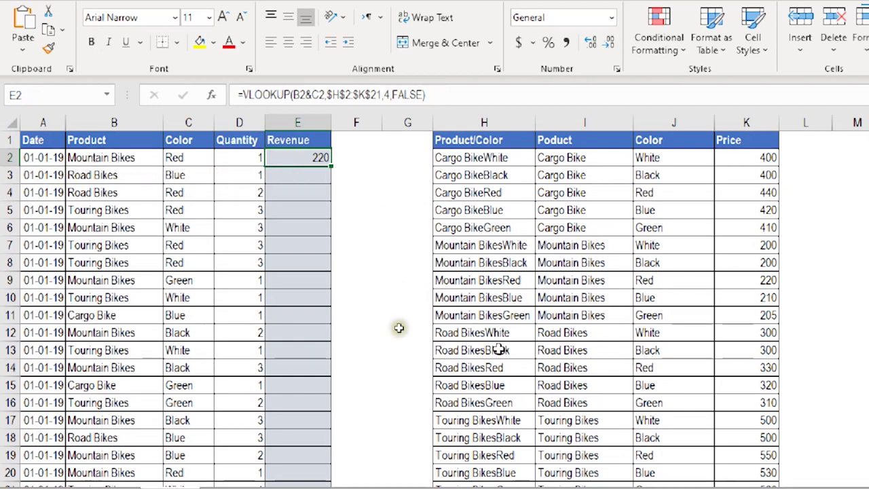
pyautogui.moveTo(475, 279); pyautogui.dragTo(769, 283)
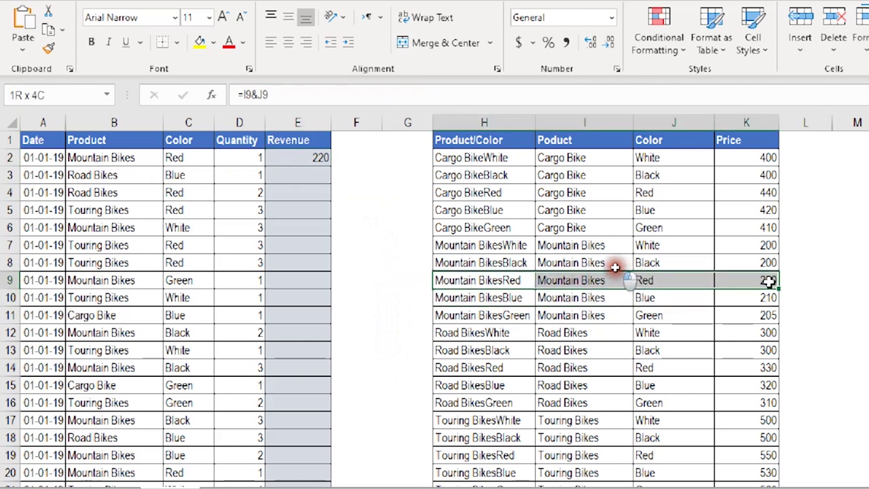
# Multiply the E2 lookup by Quantity so the formula reads =VLOOKUP(B2&C2,$H$2:$K$21,4,FALSE)*D2.
pyautogui.click(317, 158)
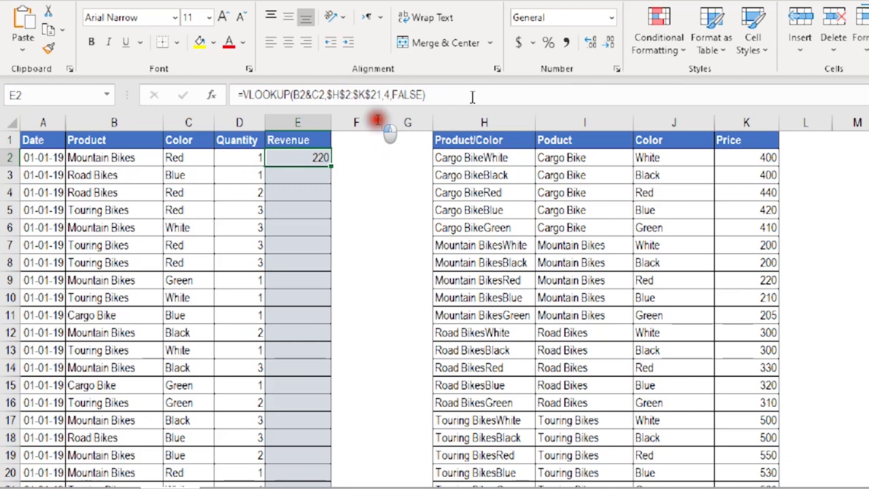
pyautogui.click(472, 96)
pyautogui.write('*')
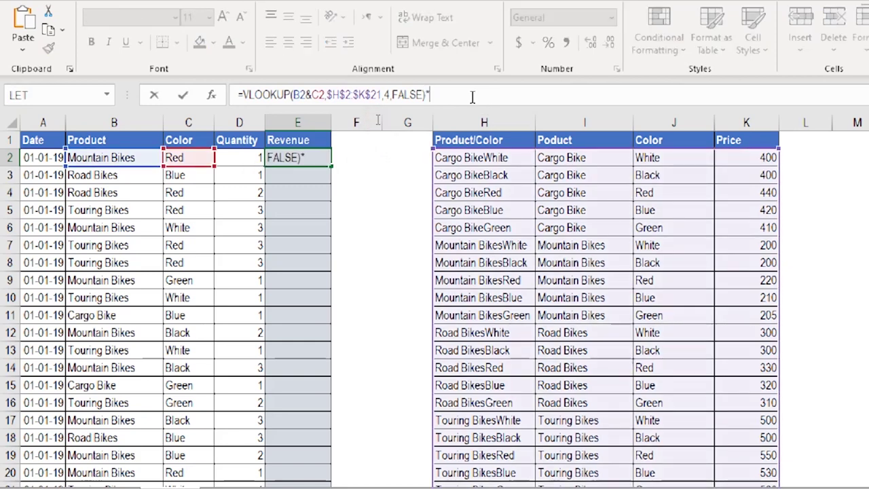
pyautogui.click(233, 155)
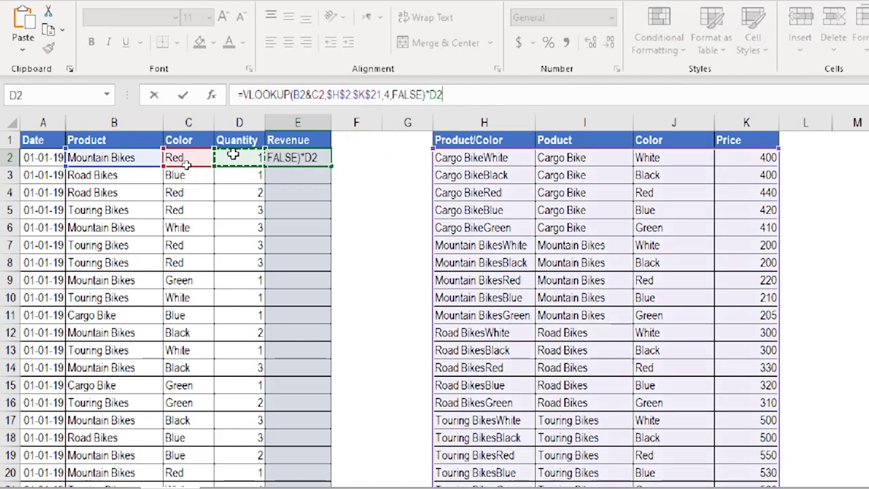
pyautogui.press('Return')
pyautogui.press('Up')
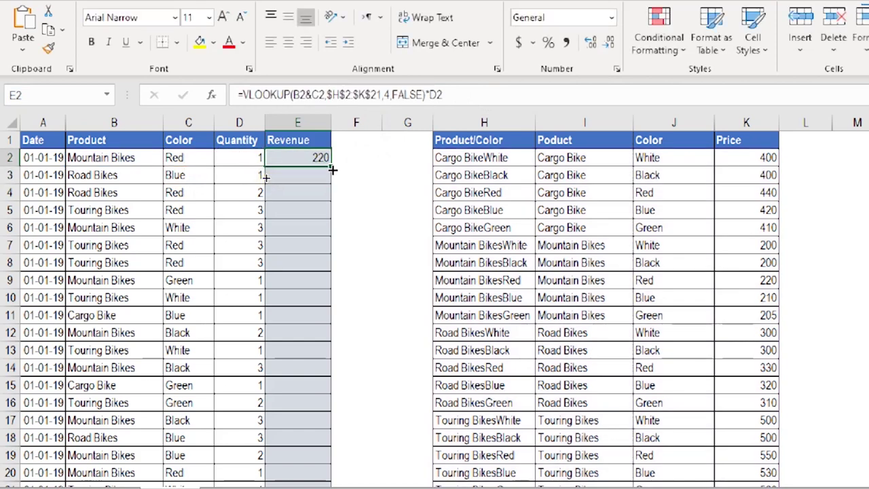
# Fill the E2 Revenue formula down through the last data row, E162.
pyautogui.press('Left')
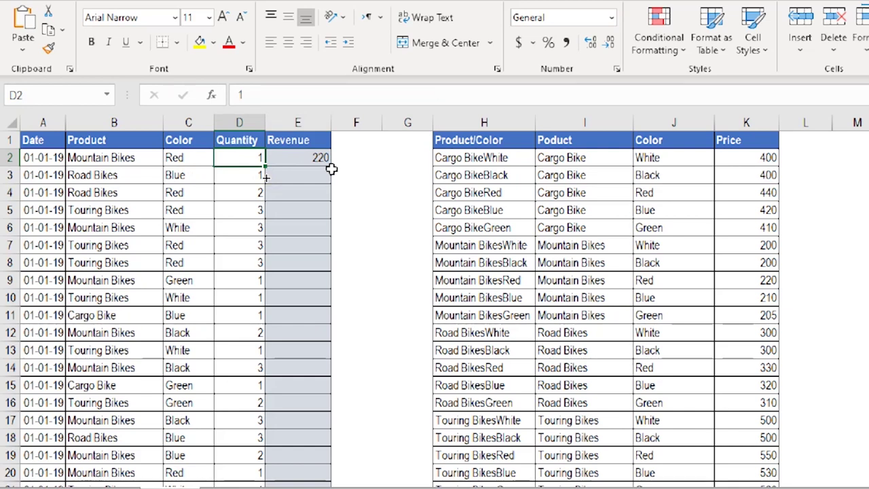
pyautogui.hotkey('ctrl', 'Down')
pyautogui.press('Right')
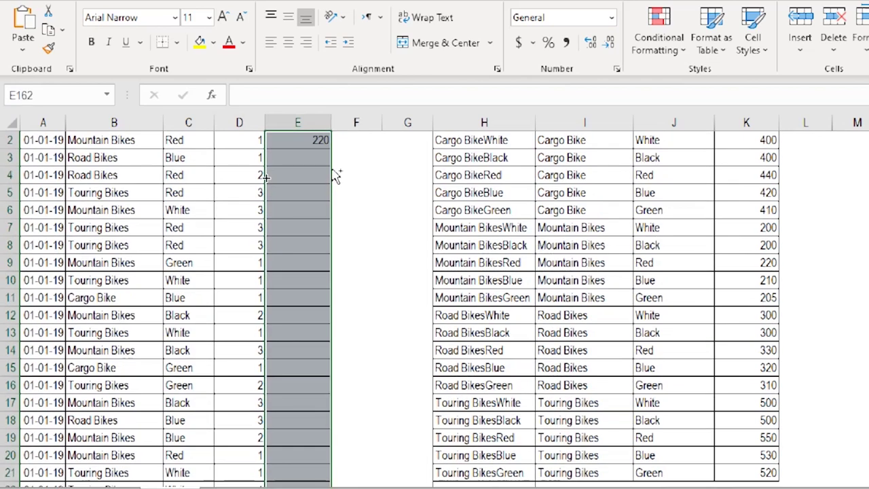
pyautogui.hotkey('ctrl', 'd')
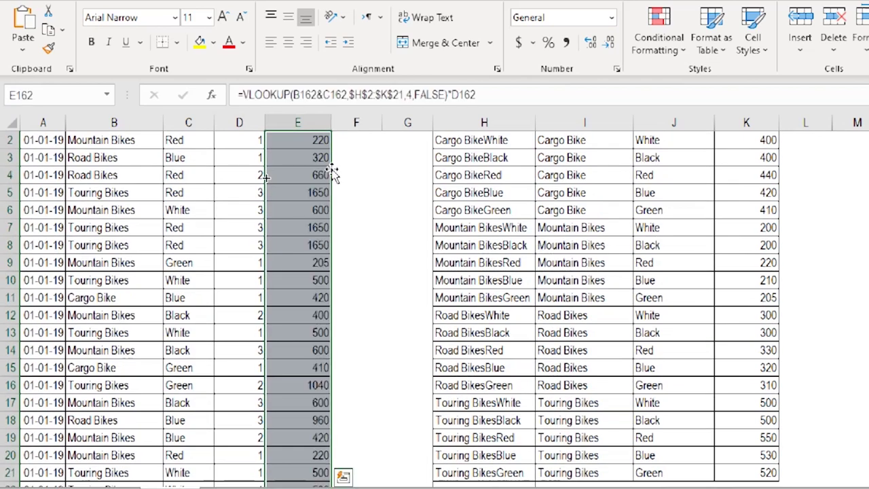
# Add AutoSum totals for Quantity and Revenue in D163 and E163 of the Vlookup sheet, and check the Revenue total.
pyautogui.press('Down')
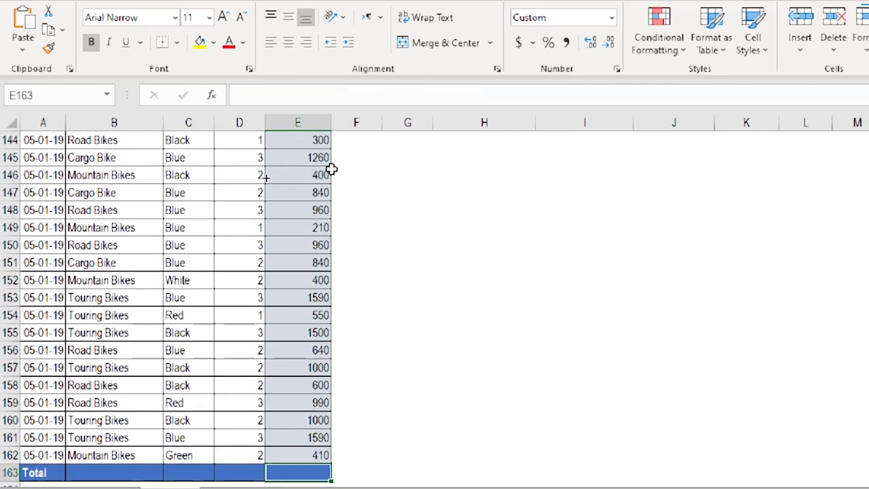
pyautogui.hotkey('shift', 'Left')
pyautogui.hotkey('alt', '=')
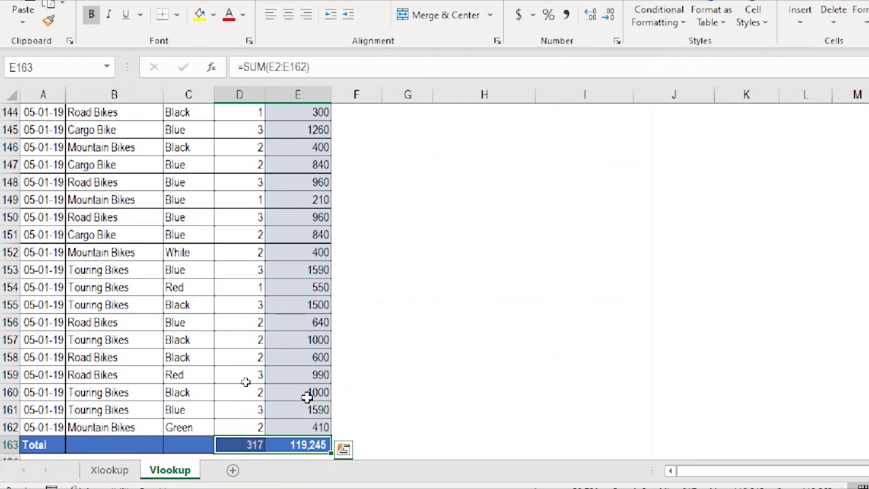
pyautogui.click(309, 444)
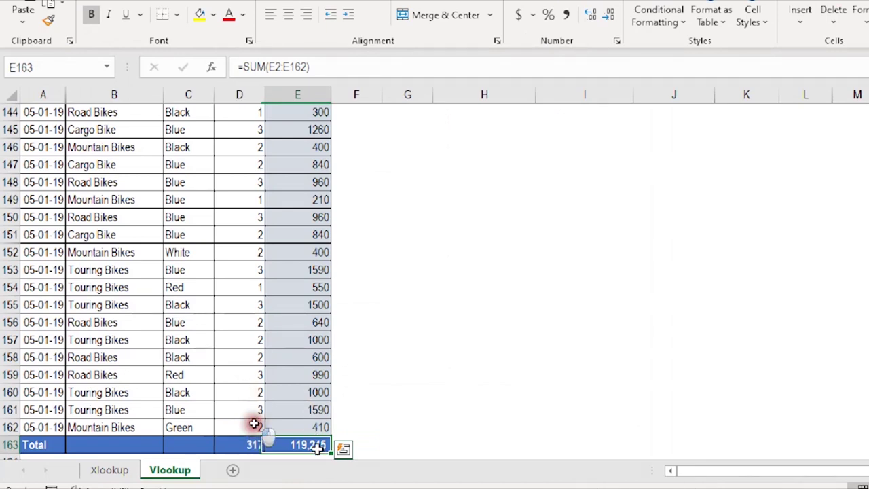
pyautogui.click(349, 411)
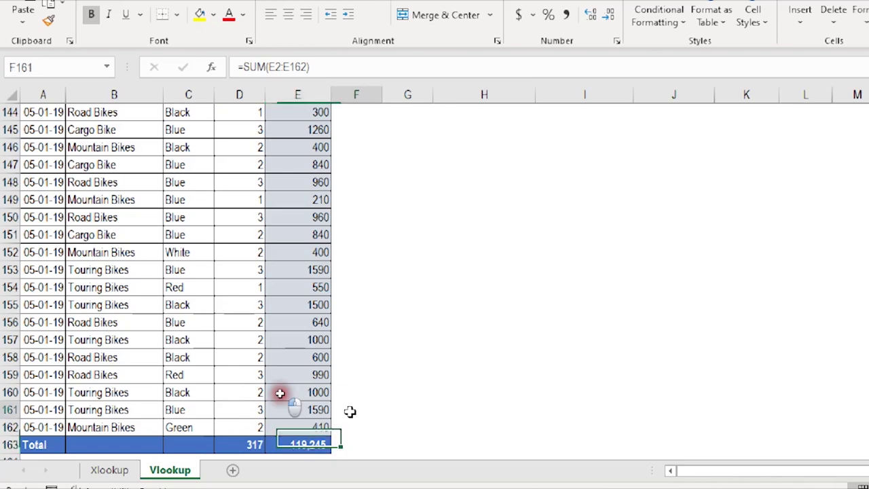
pyautogui.hotkey('ctrl', 'Up')
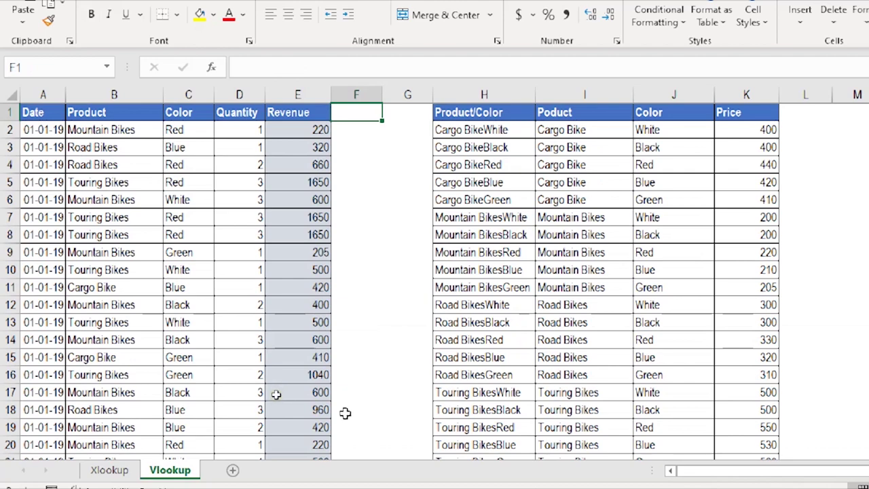
pyautogui.click(372, 186)
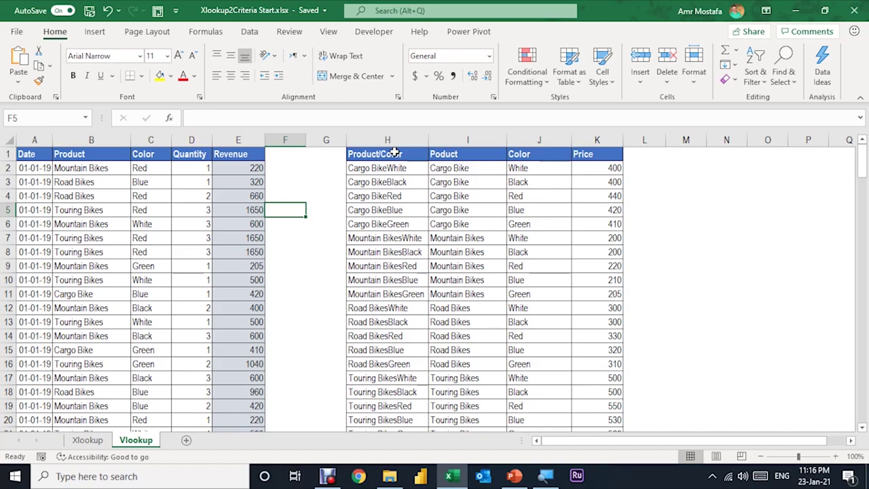
pyautogui.click(399, 185)
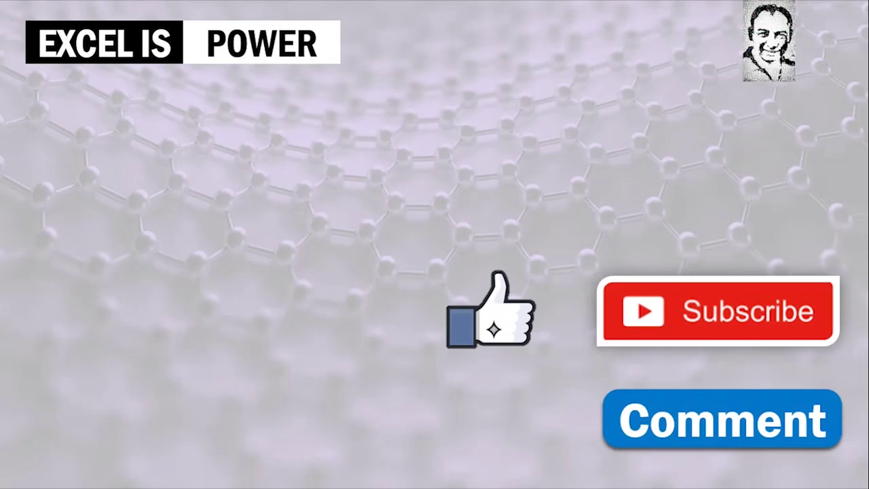